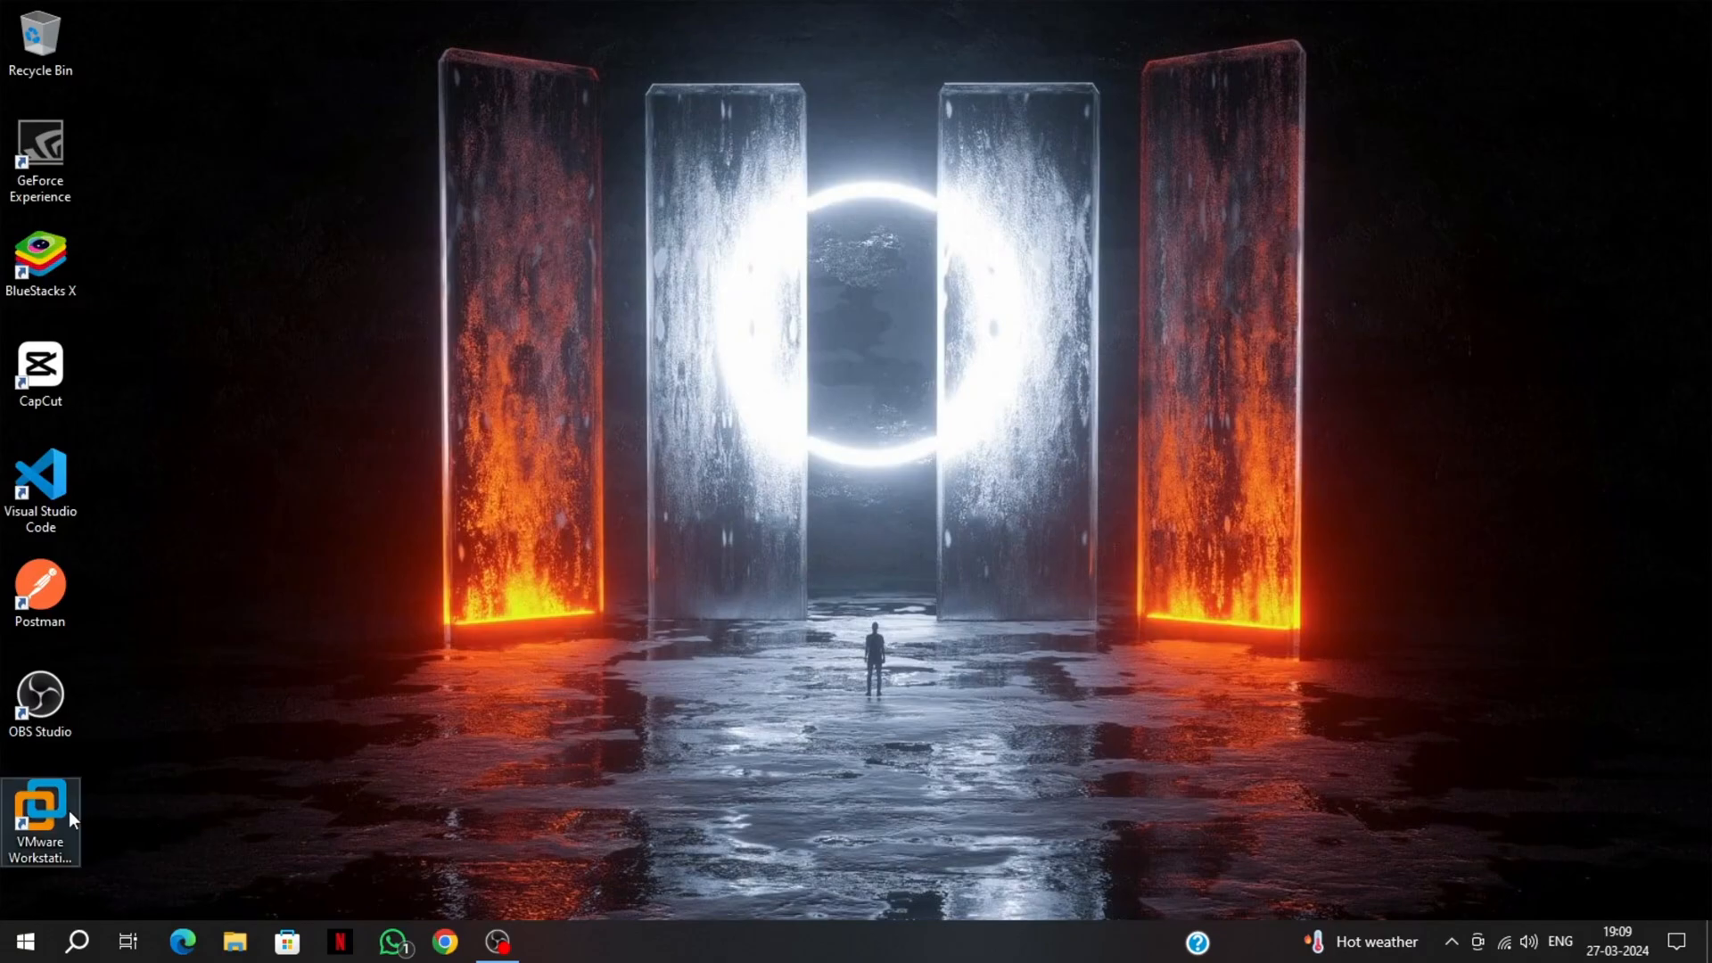
# Launch VMware Workstation from its Windows desktop shortcut's context menu
pyautogui.rightClick(55, 800)
pyautogui.click(119, 266)
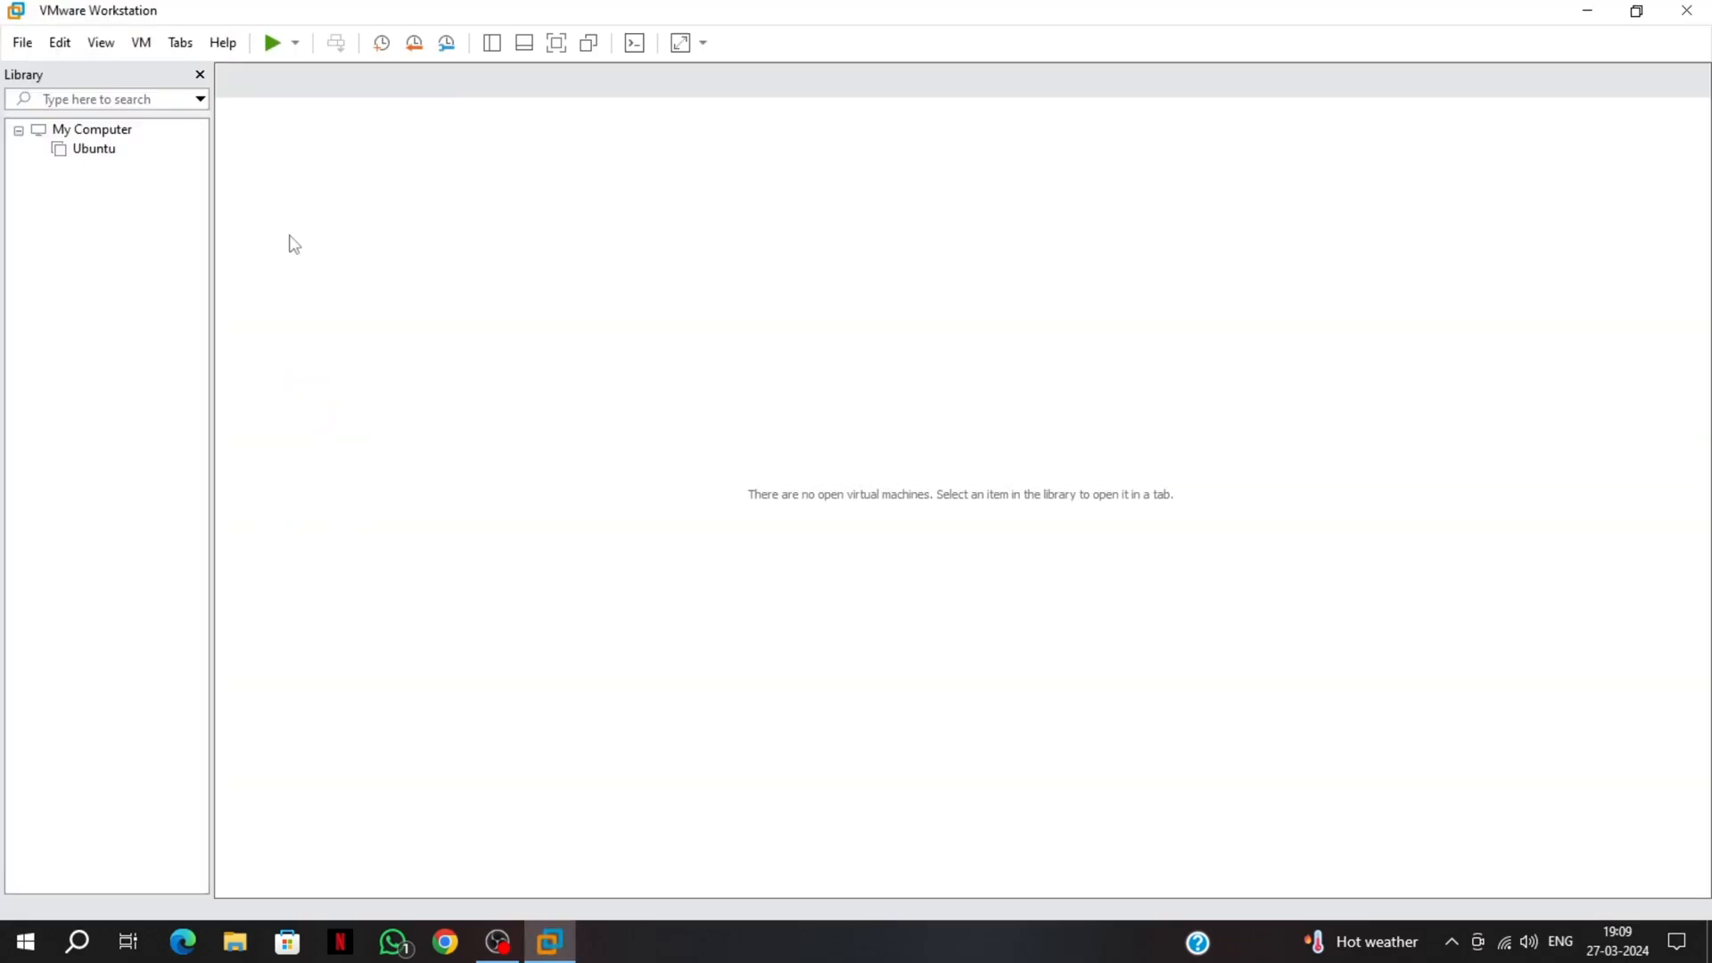
# Start a new virtual machine using the kubuntu-23.10-desktop-amd64 ISO from Downloads
pyautogui.click(22, 41)
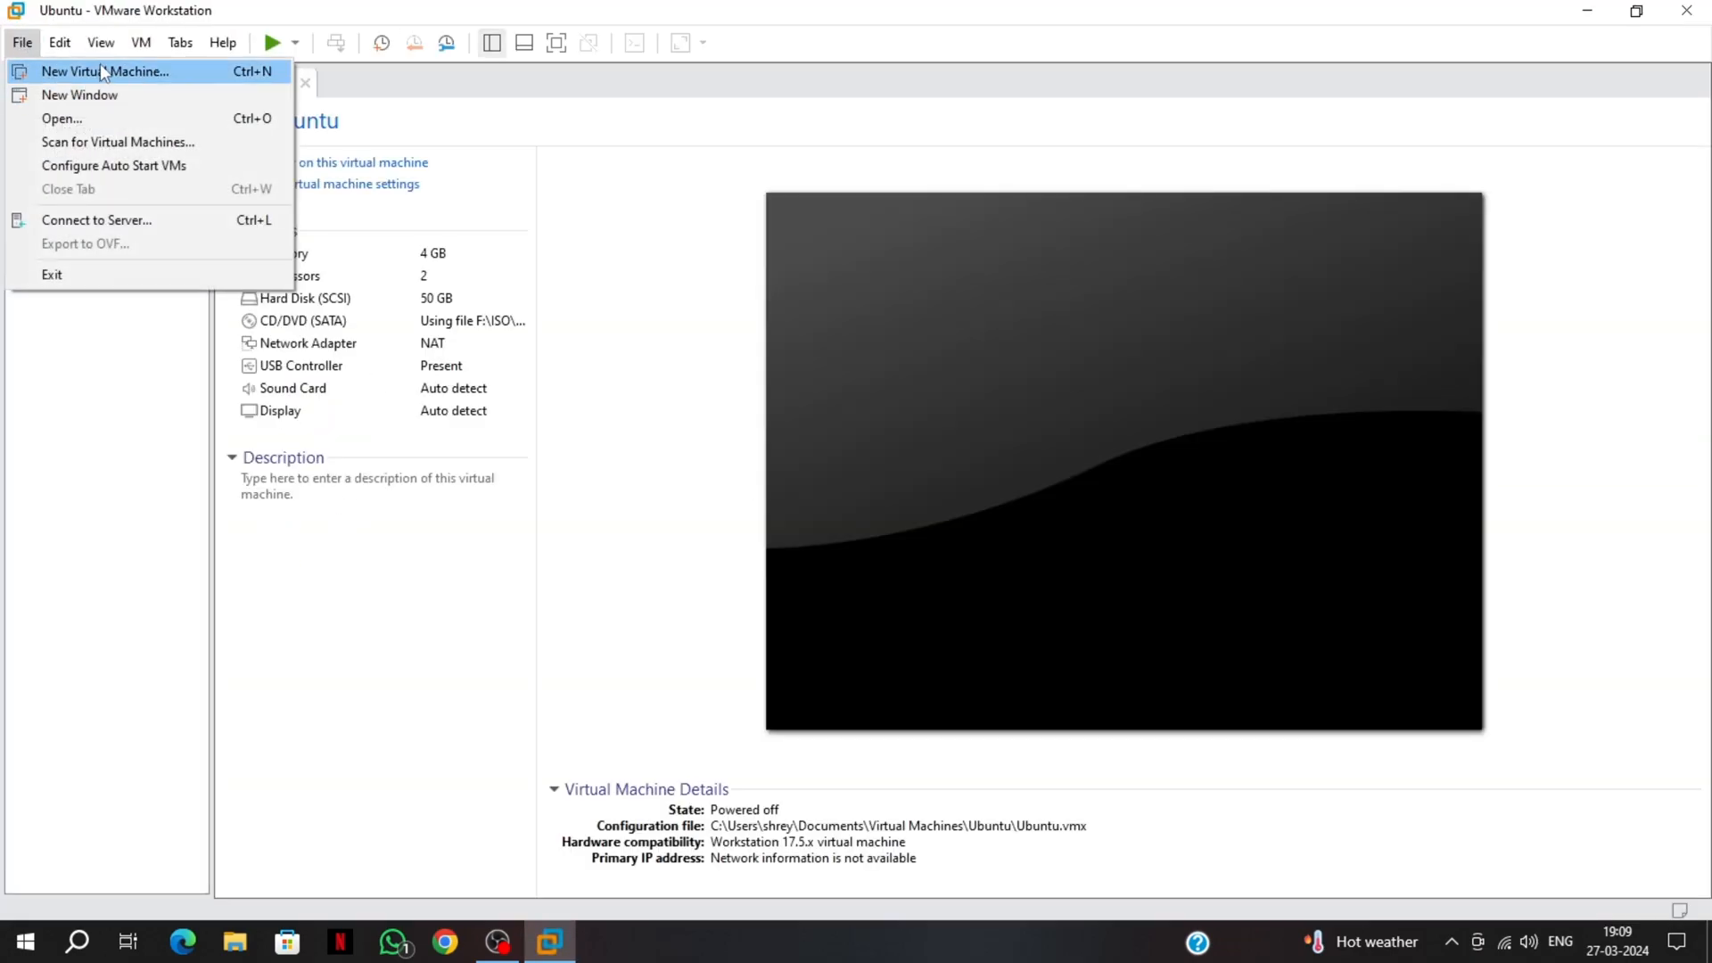
pyautogui.click(99, 62)
pyautogui.click(951, 670)
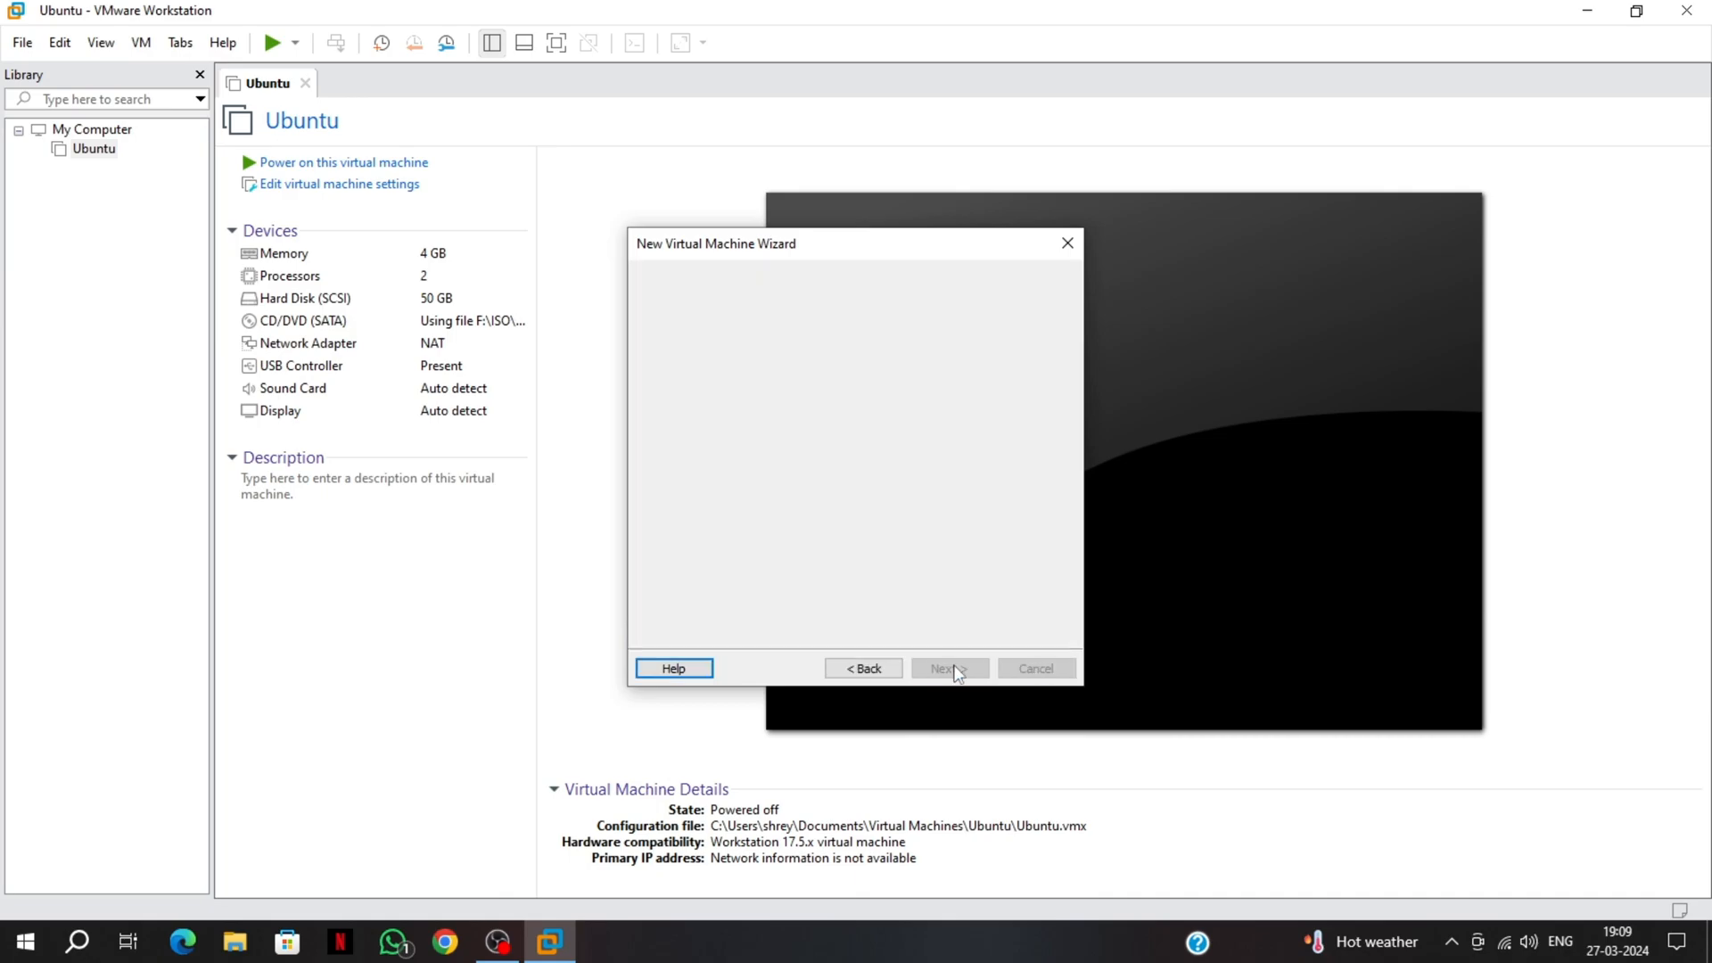
pyautogui.click(950, 669)
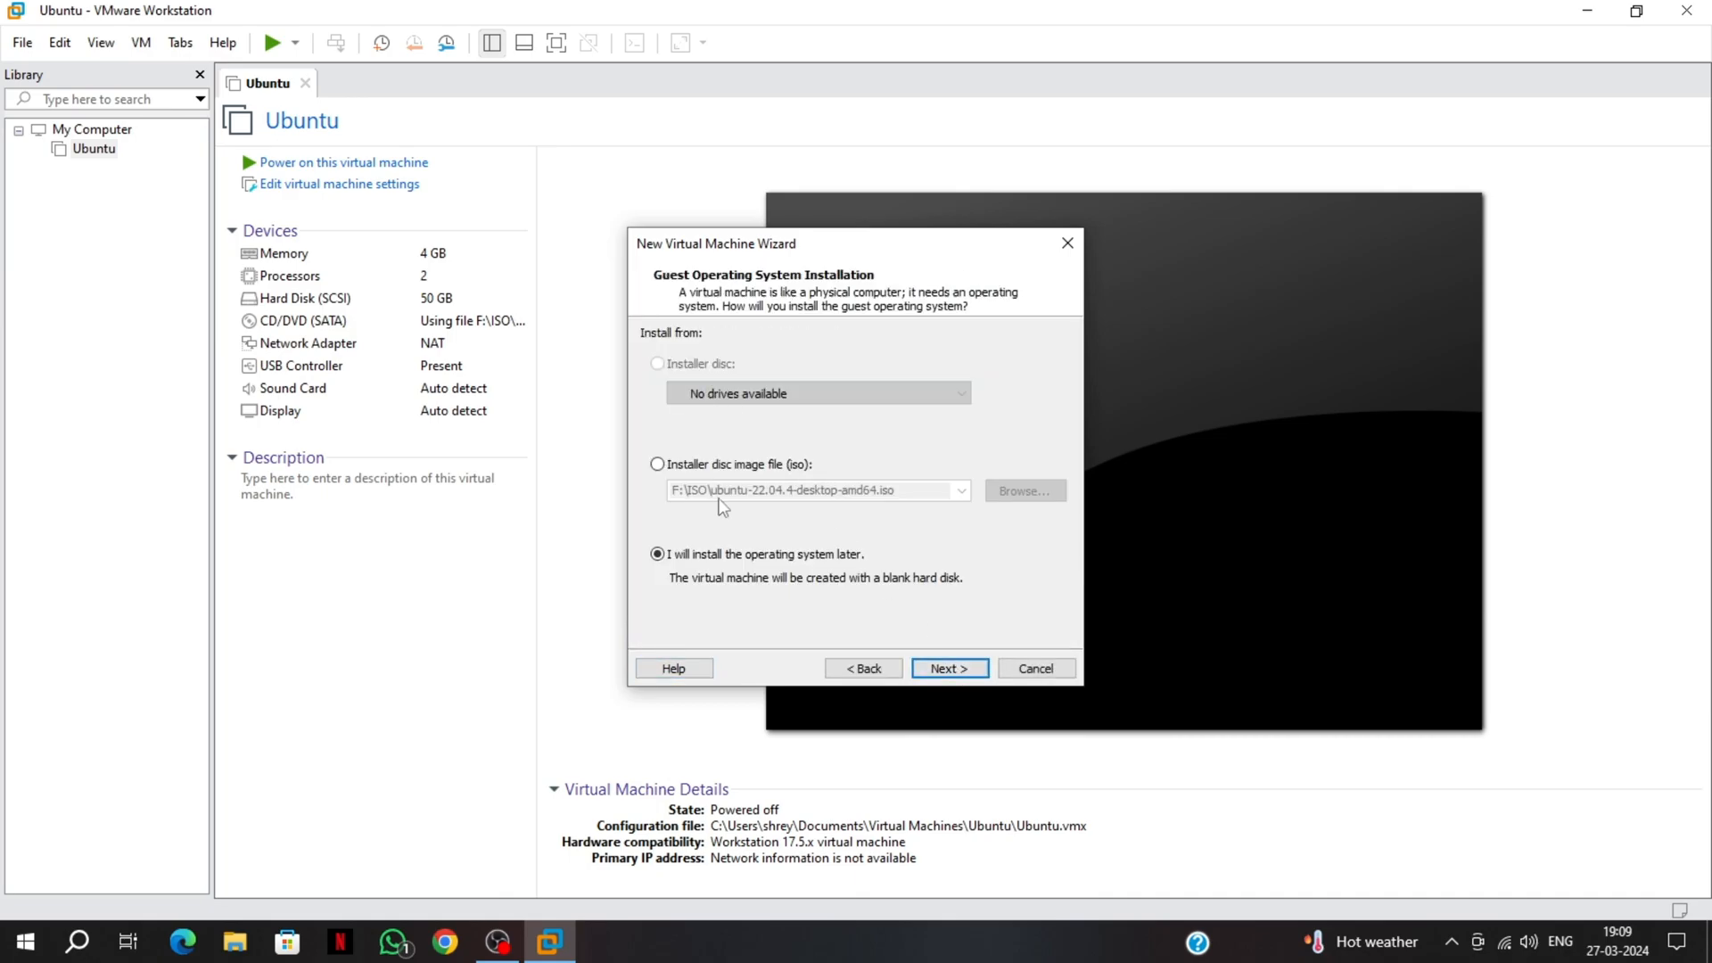
pyautogui.click(673, 471)
pyautogui.click(1023, 491)
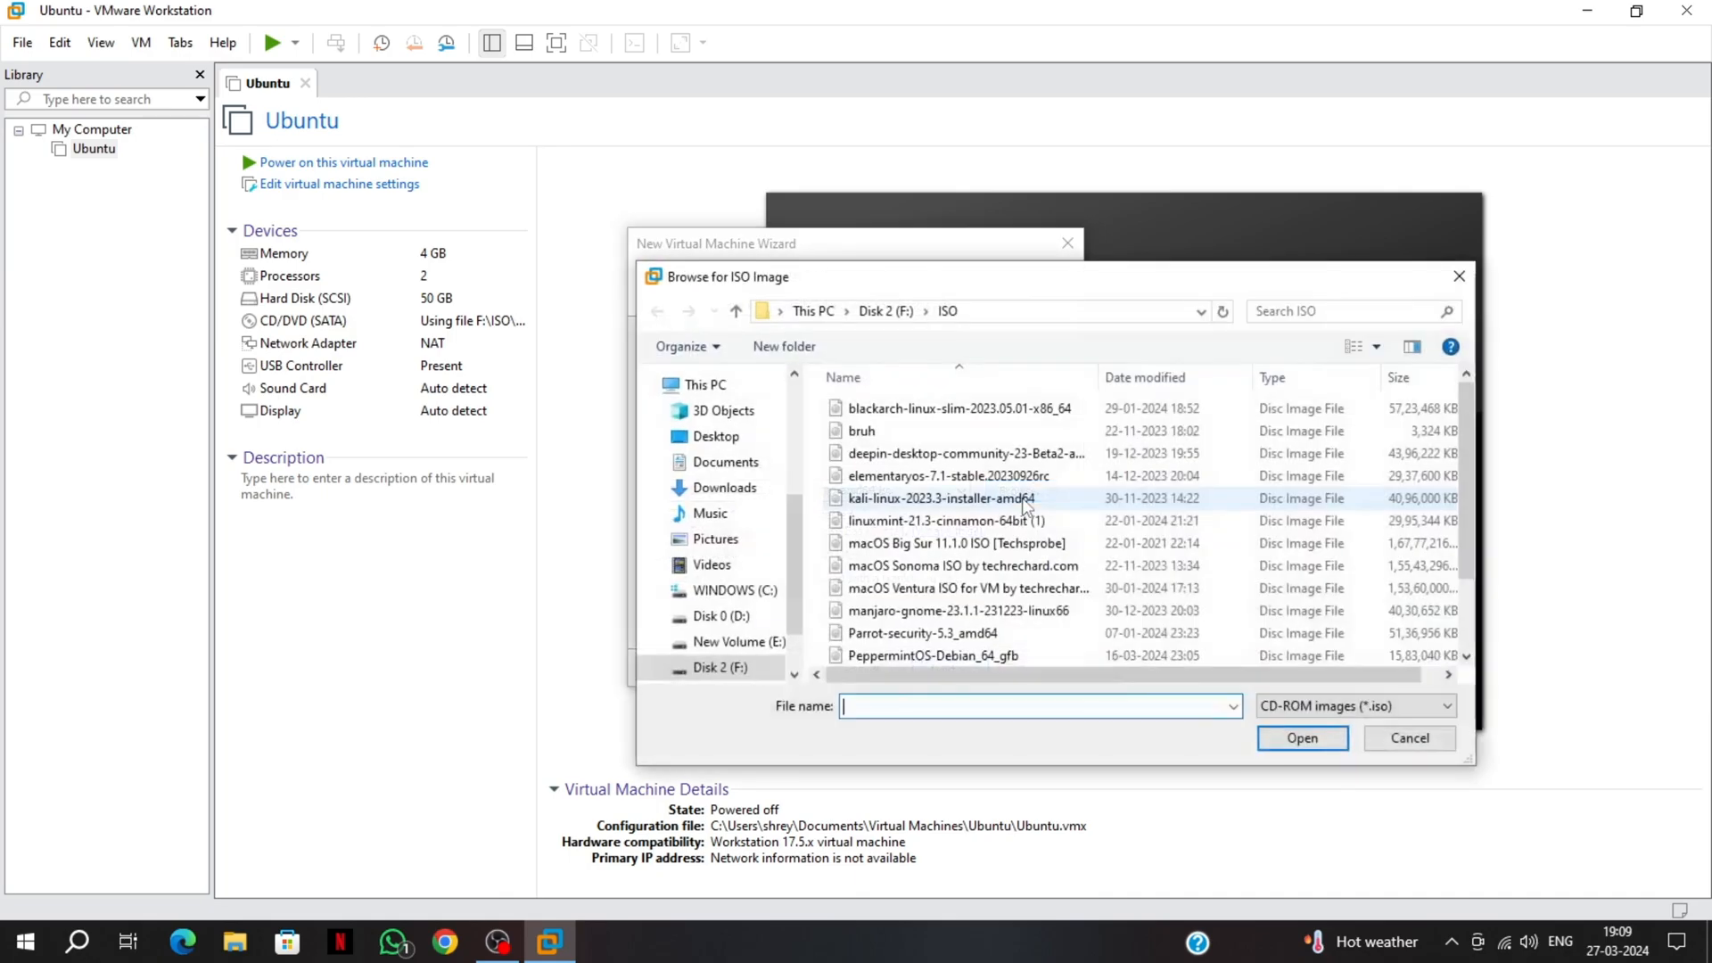
pyautogui.click(724, 487)
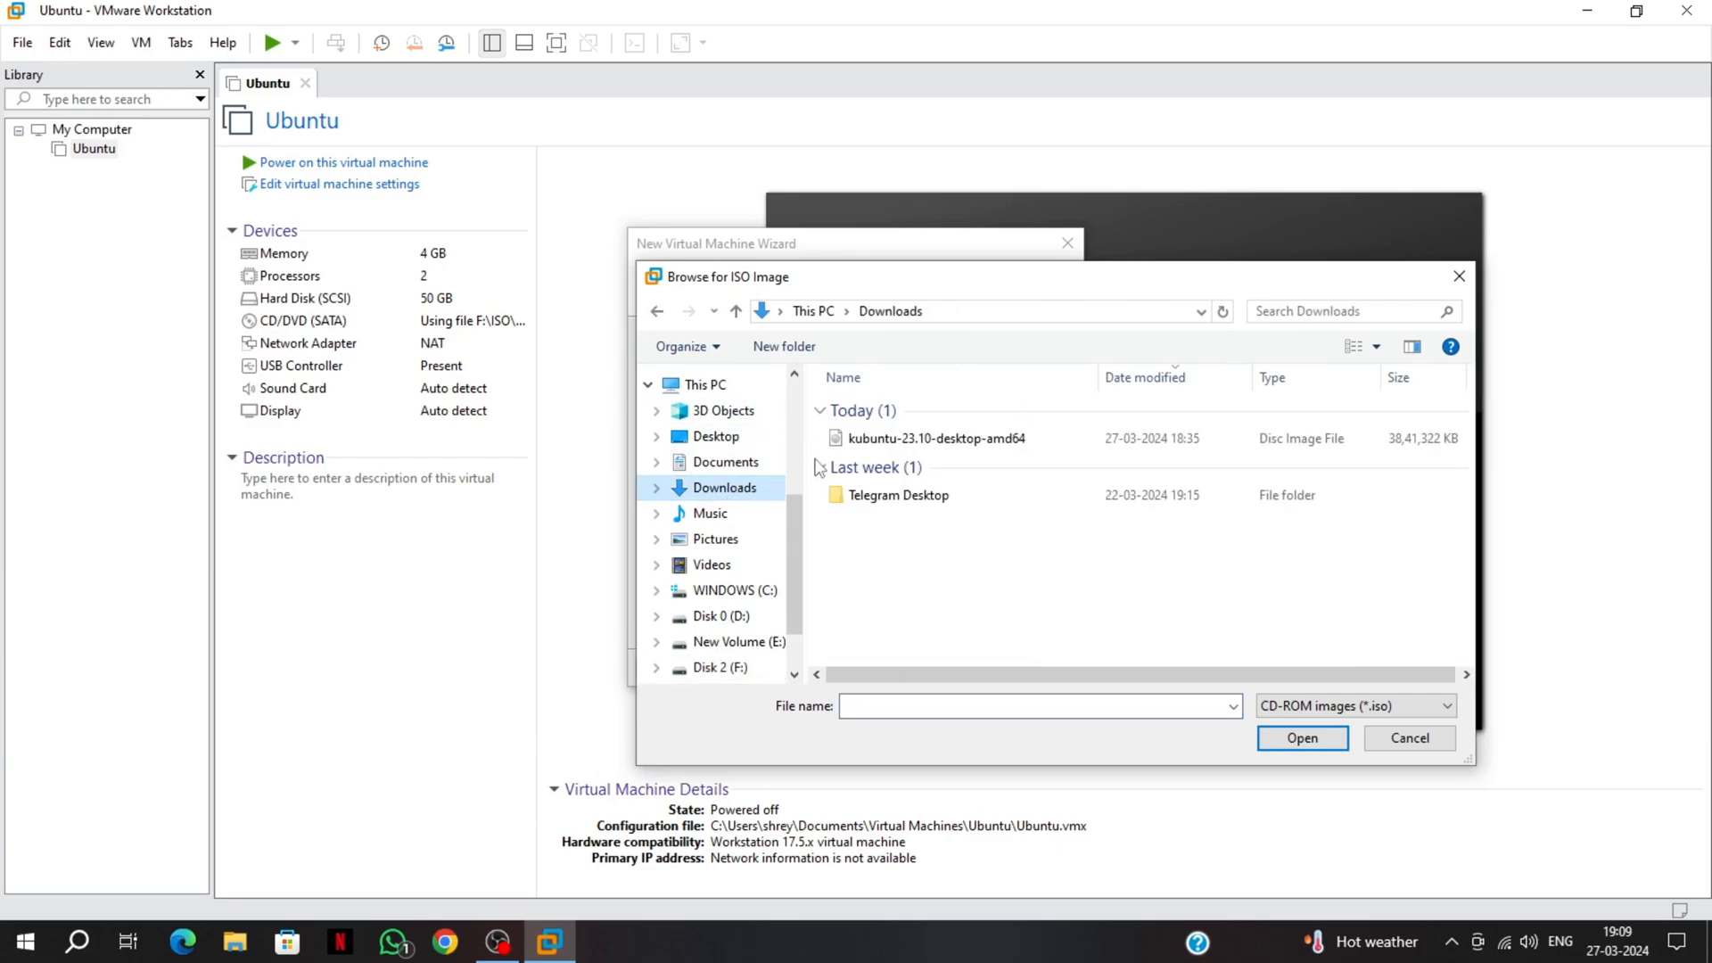
pyautogui.click(870, 442)
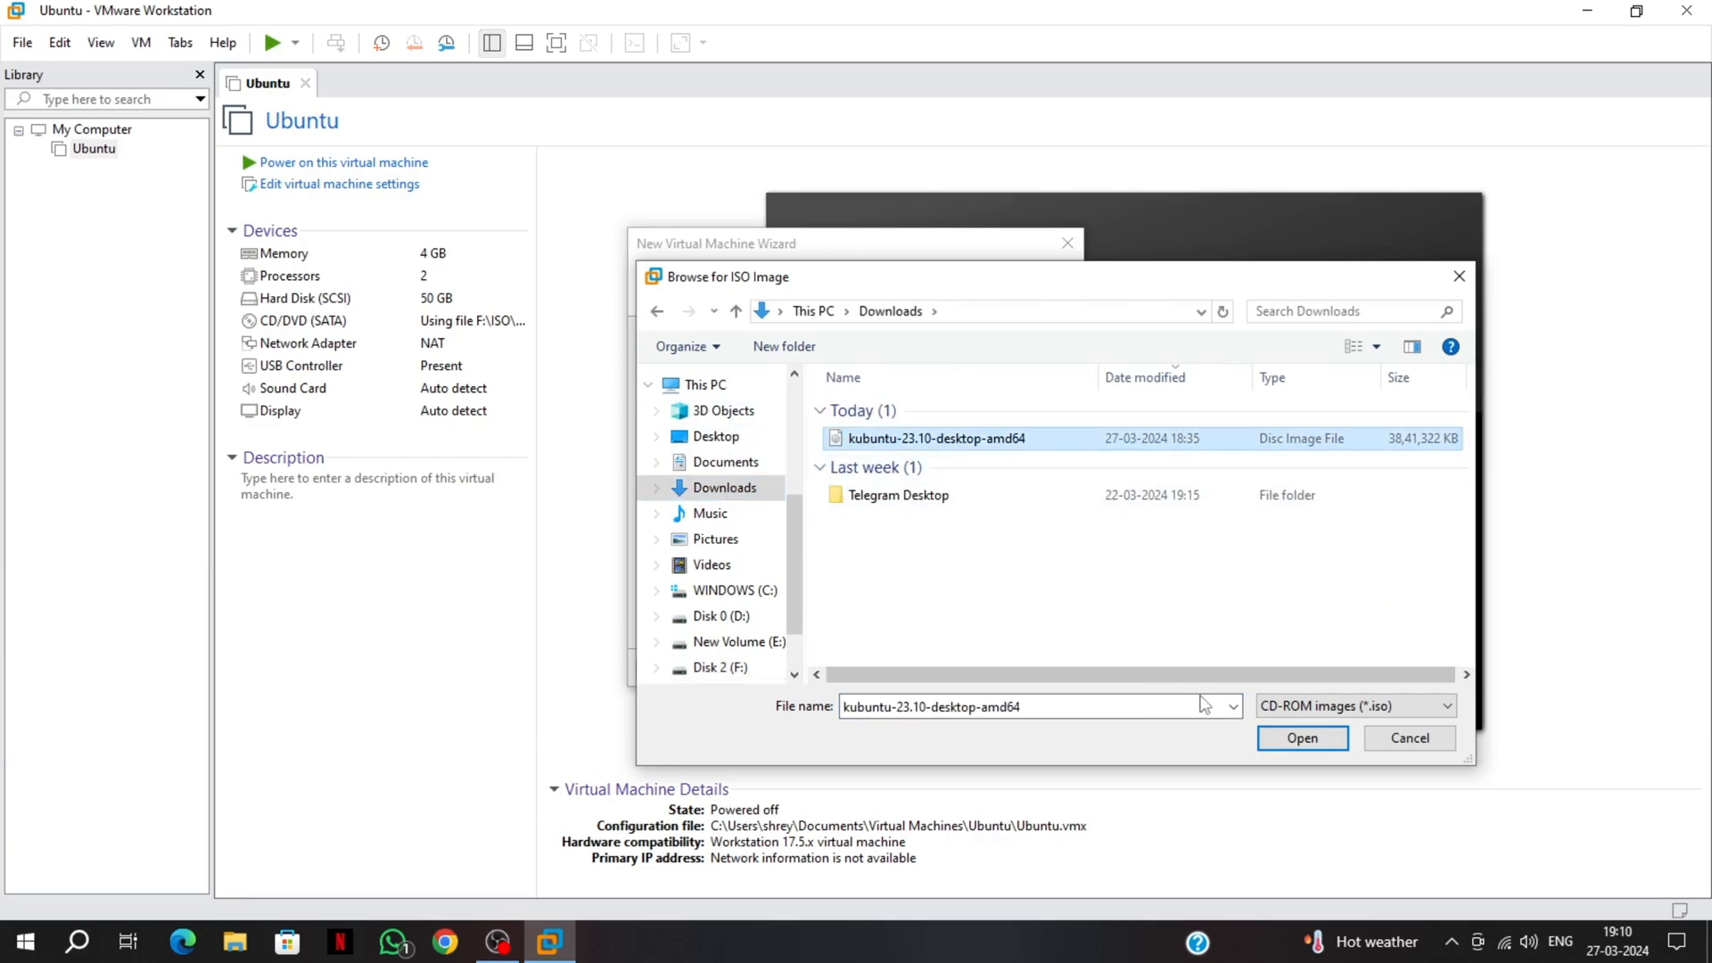
pyautogui.click(1300, 739)
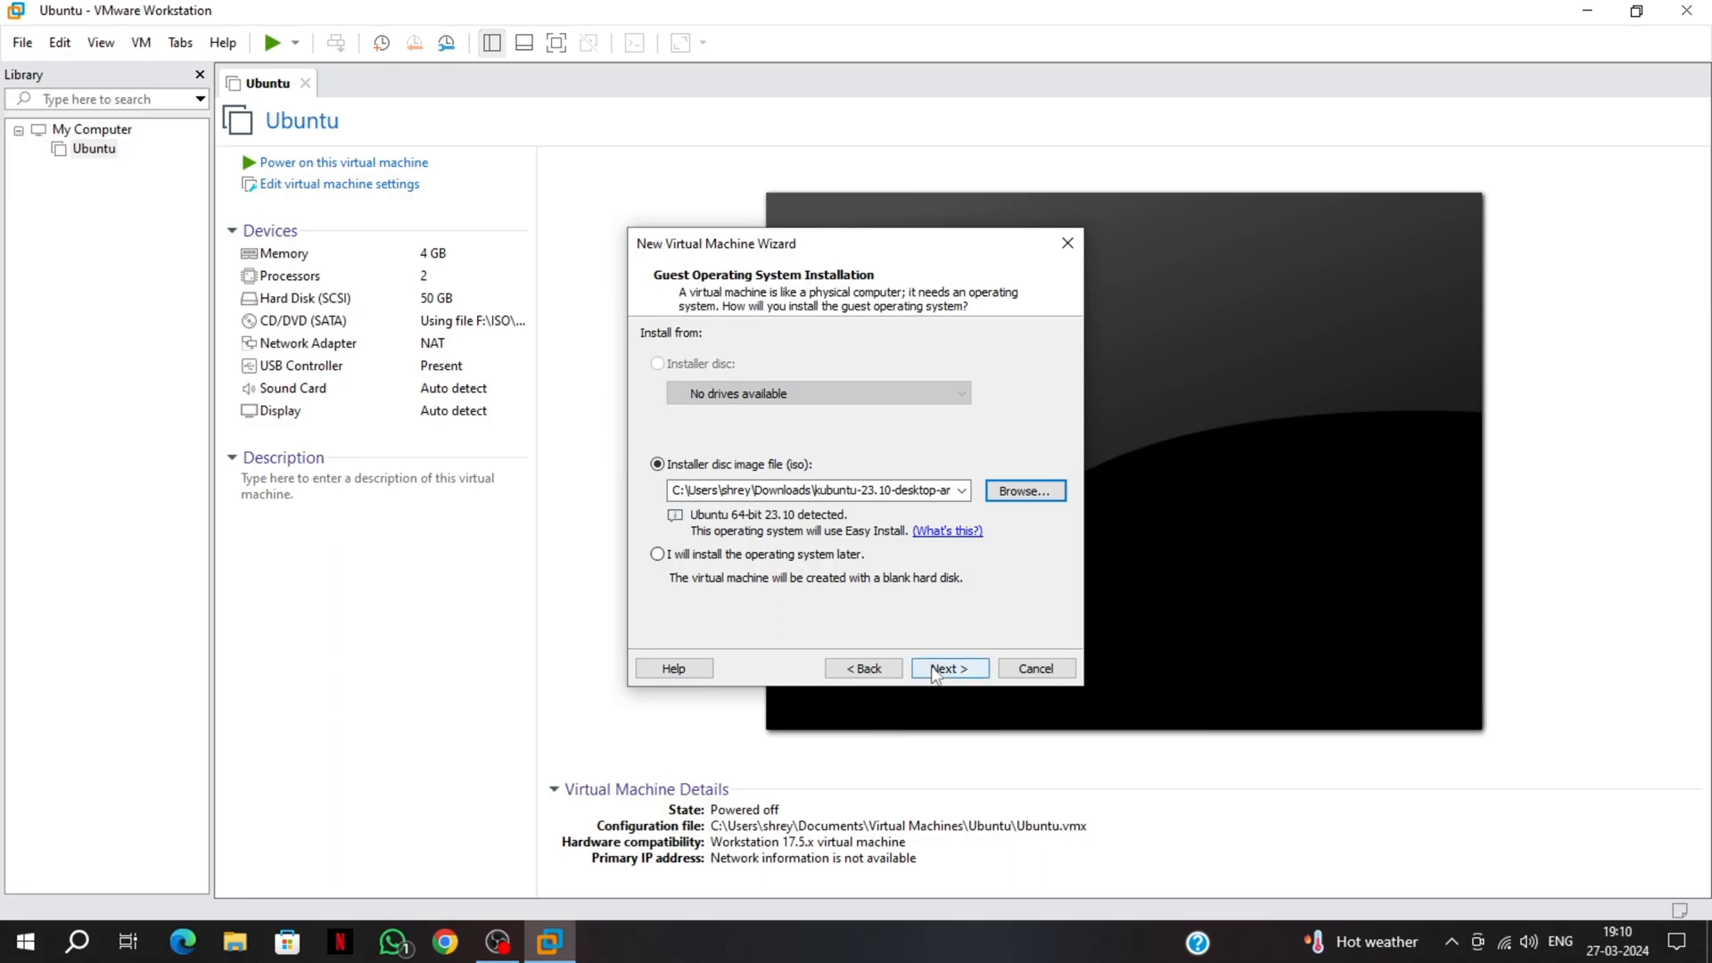
# Choose to install the OS later, keep Linux Ubuntu, and select the default VM name
pyautogui.click(814, 555)
pyautogui.click(972, 664)
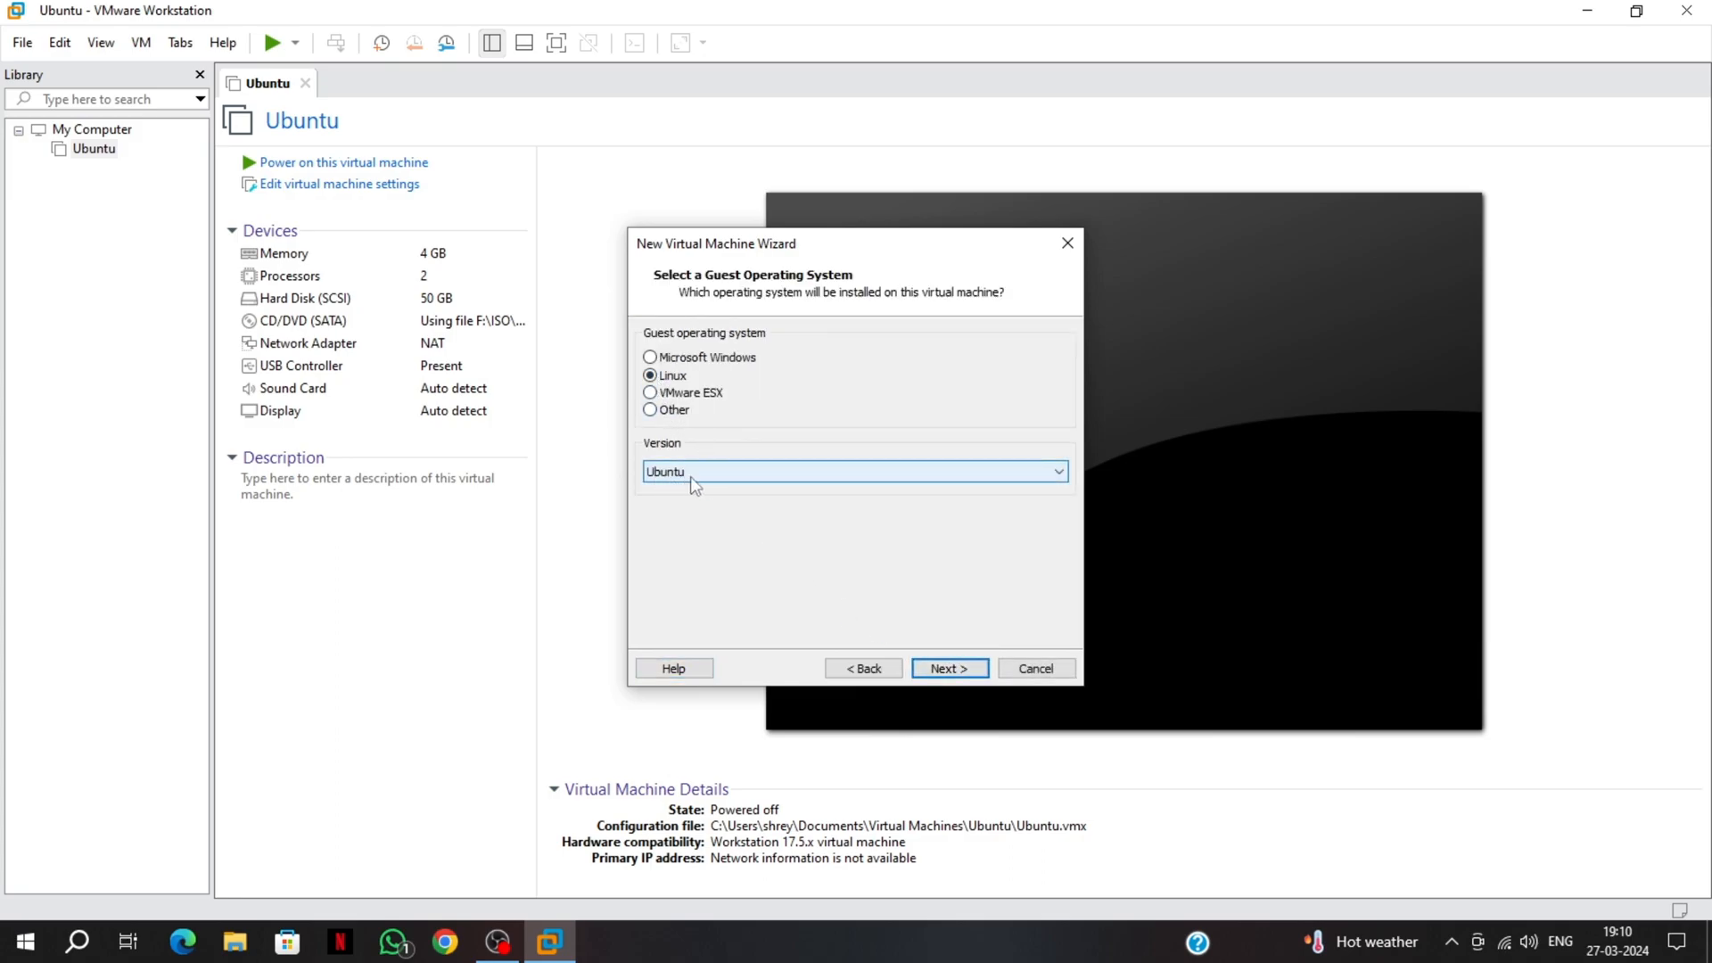
pyautogui.click(935, 671)
pyautogui.moveTo(740, 362); pyautogui.dragTo(647, 370)
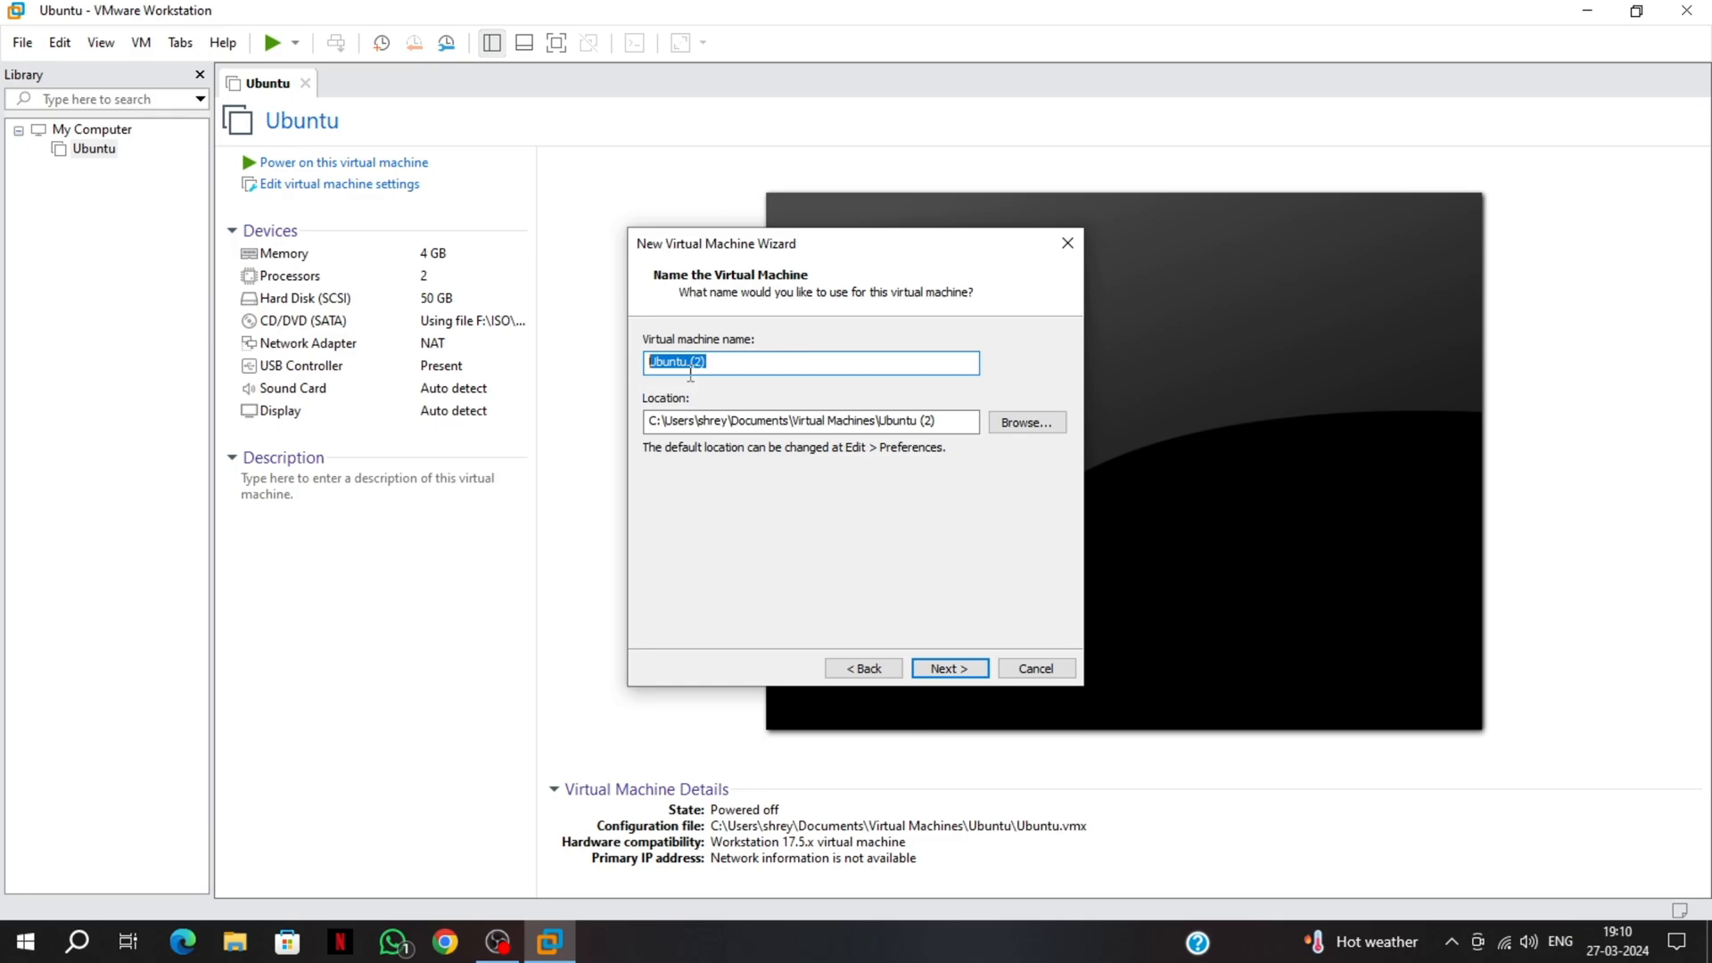
pyautogui.click(234, 941)
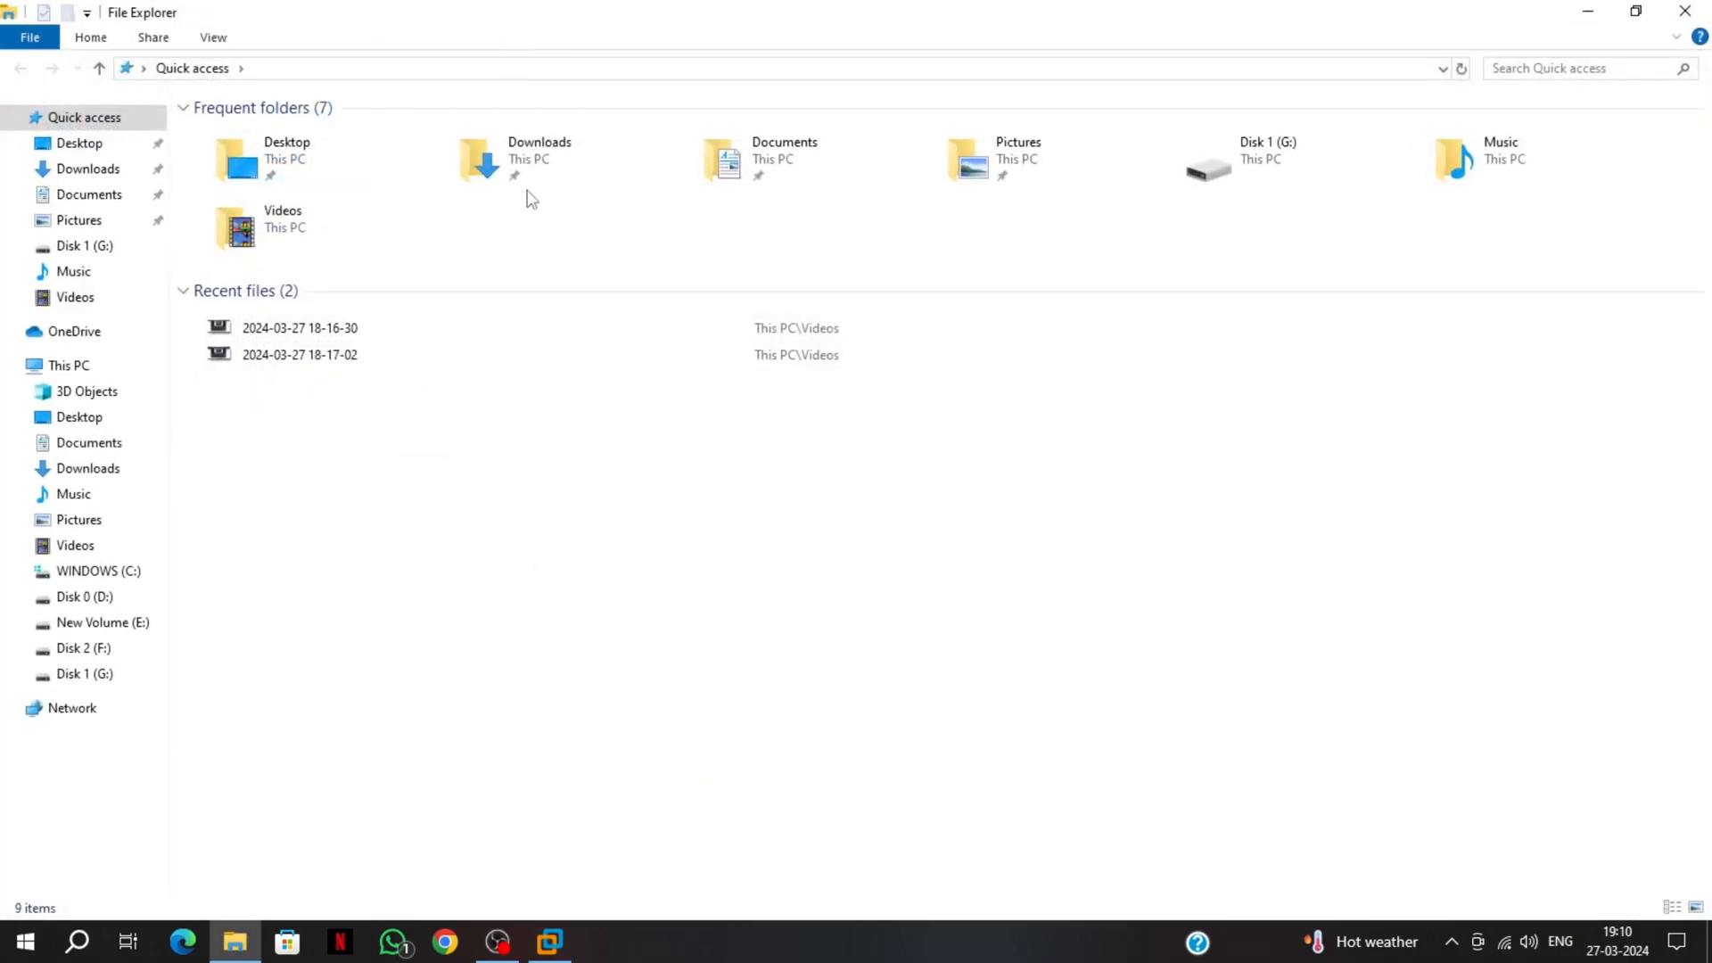
# In Downloads, select the word 'kubuntu' in the Kubuntu ISO's file name to copy it
pyautogui.doubleClick(527, 190)
pyautogui.rightClick(255, 252)
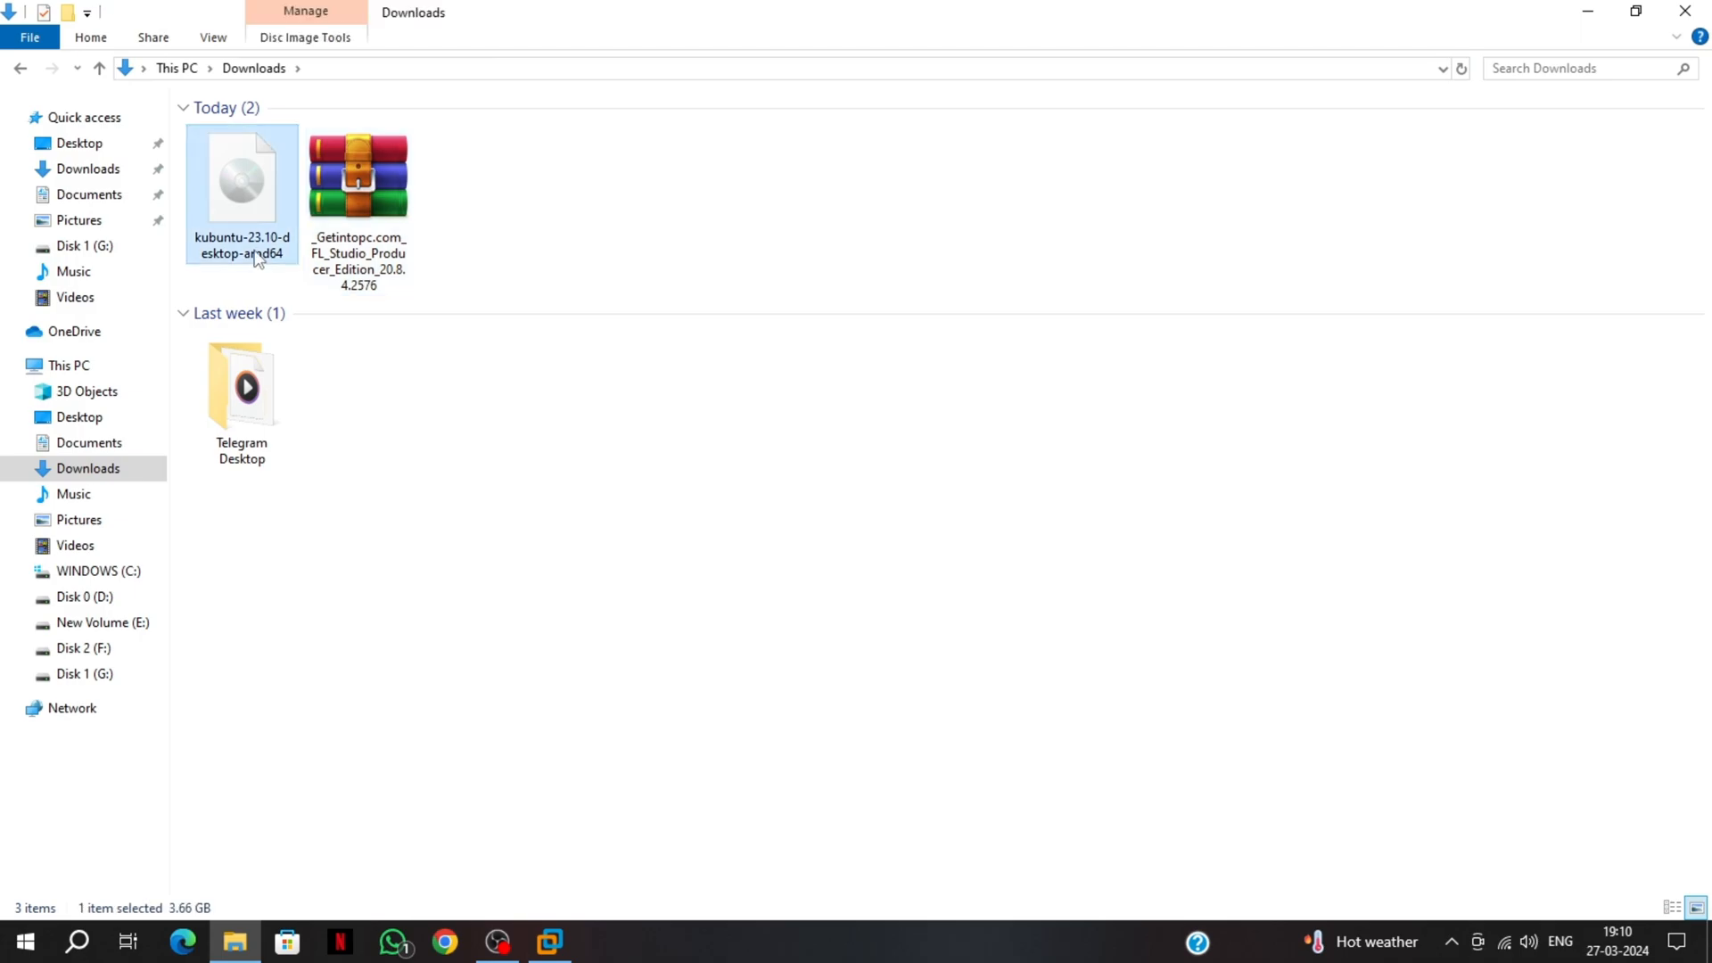
pyautogui.click(318, 813)
pyautogui.press('End')
pyautogui.moveTo(252, 241); pyautogui.dragTo(200, 239)
pyautogui.hotkey('ctrl', 'c')
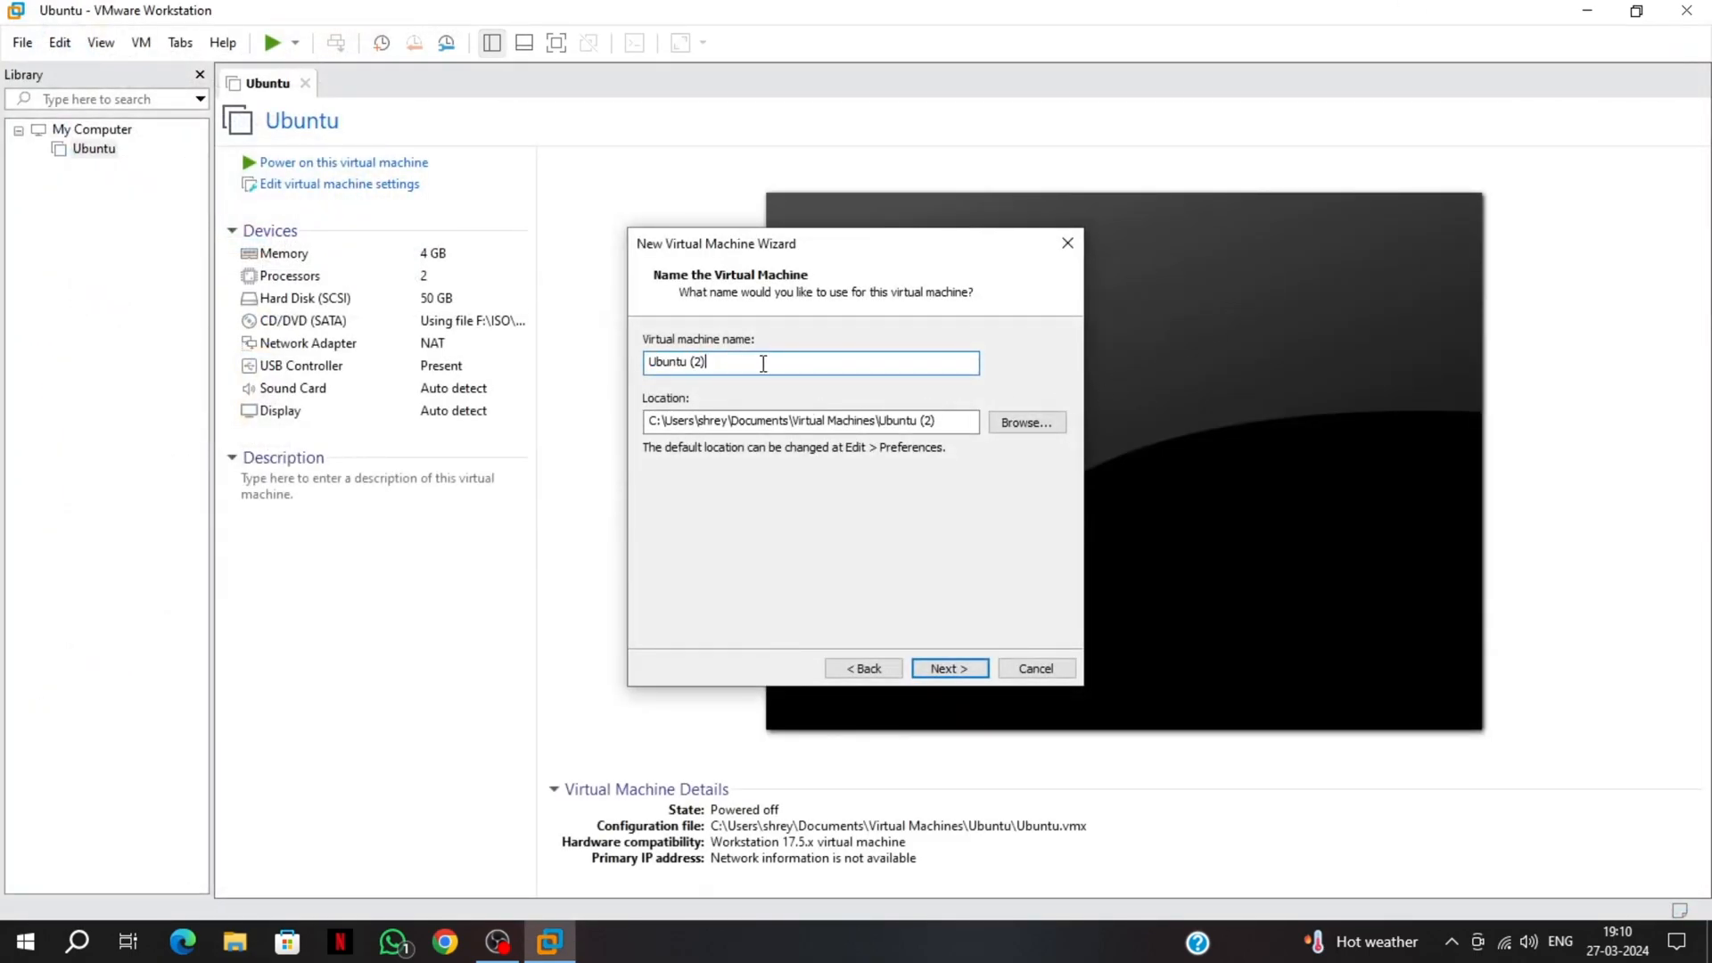
# Name the virtual machine 'kubuntu OS'
pyautogui.moveTo(764, 363); pyautogui.dragTo(643, 363)
pyautogui.hotkey('ctrl', 'v')
pyautogui.write('OS')
pyautogui.moveTo(725, 364); pyautogui.dragTo(633, 365)
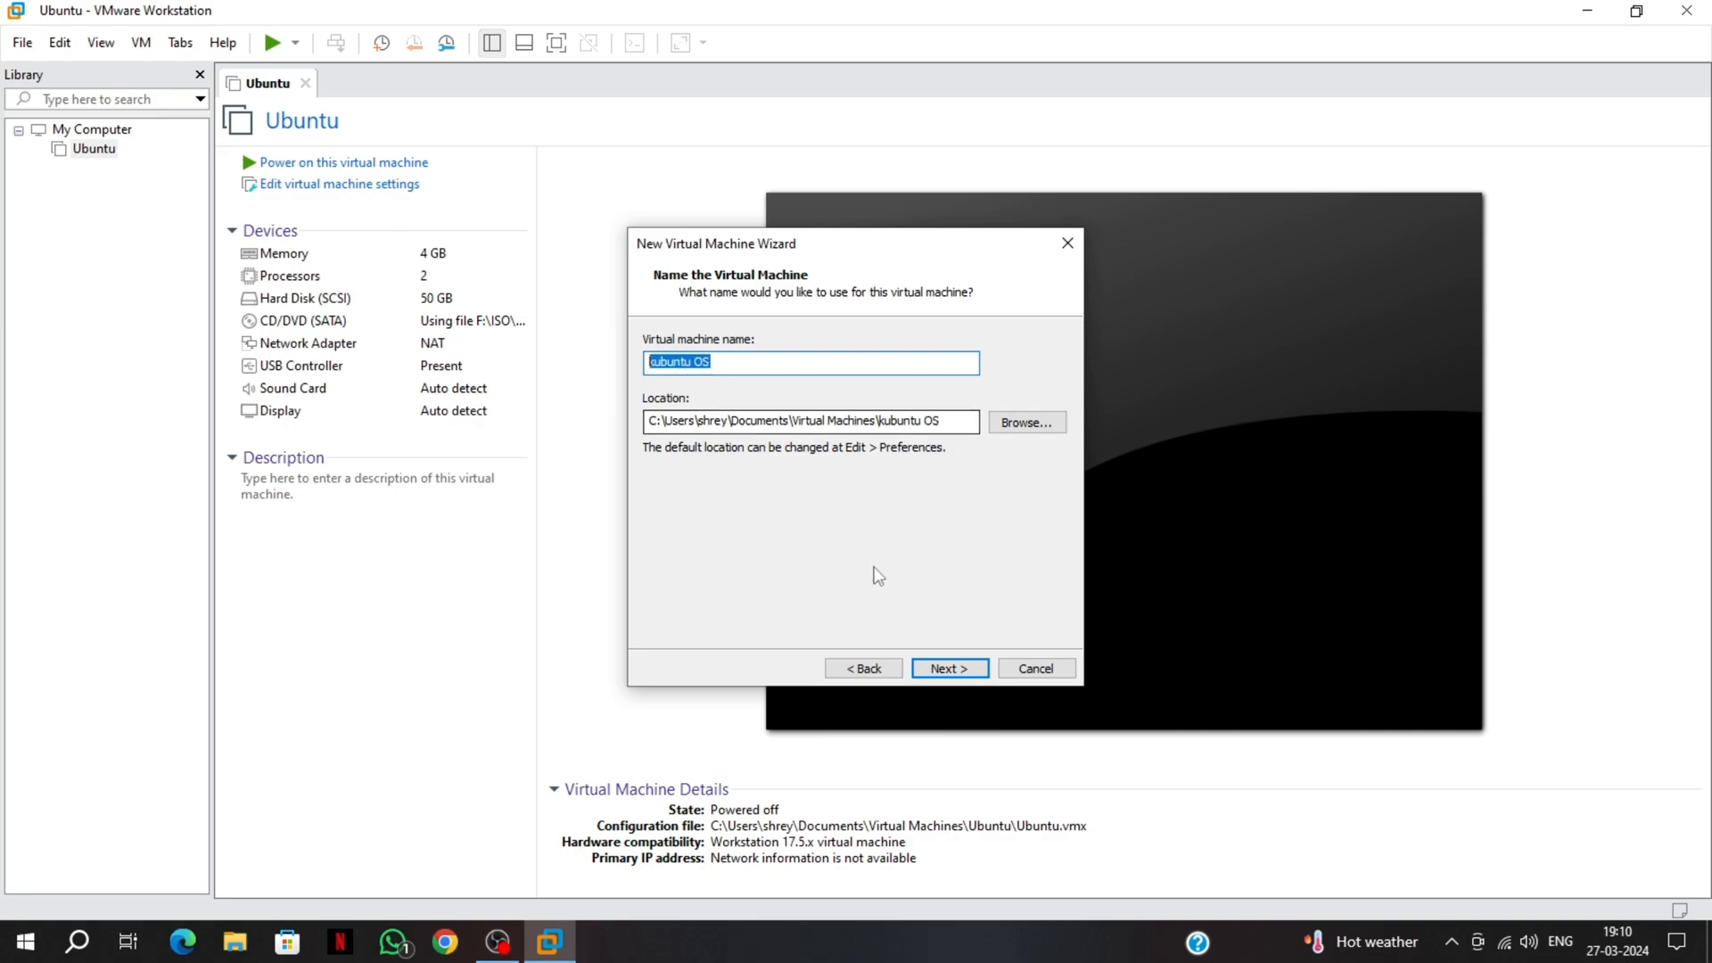
# Accept default processor, memory, NAT networking, controller and new virtual disk settings
pyautogui.click(951, 673)
pyautogui.click(951, 669)
pyautogui.click(950, 669)
pyautogui.click(950, 669)
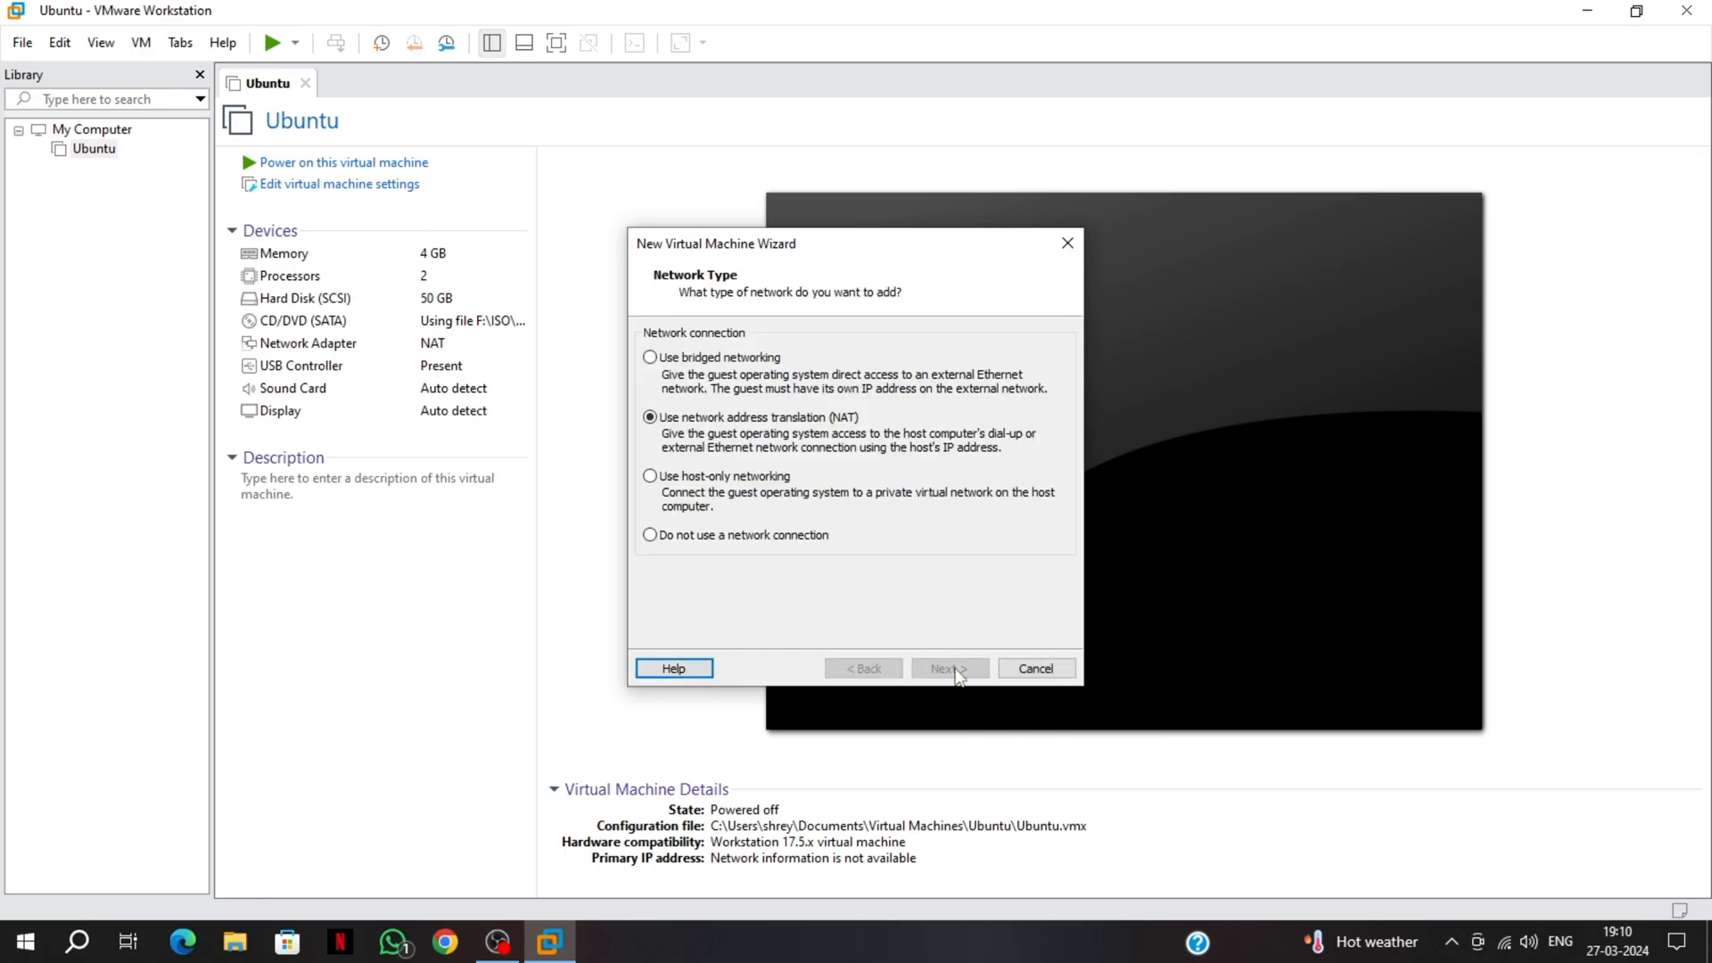
pyautogui.click(951, 669)
pyautogui.click(951, 669)
pyautogui.click(951, 669)
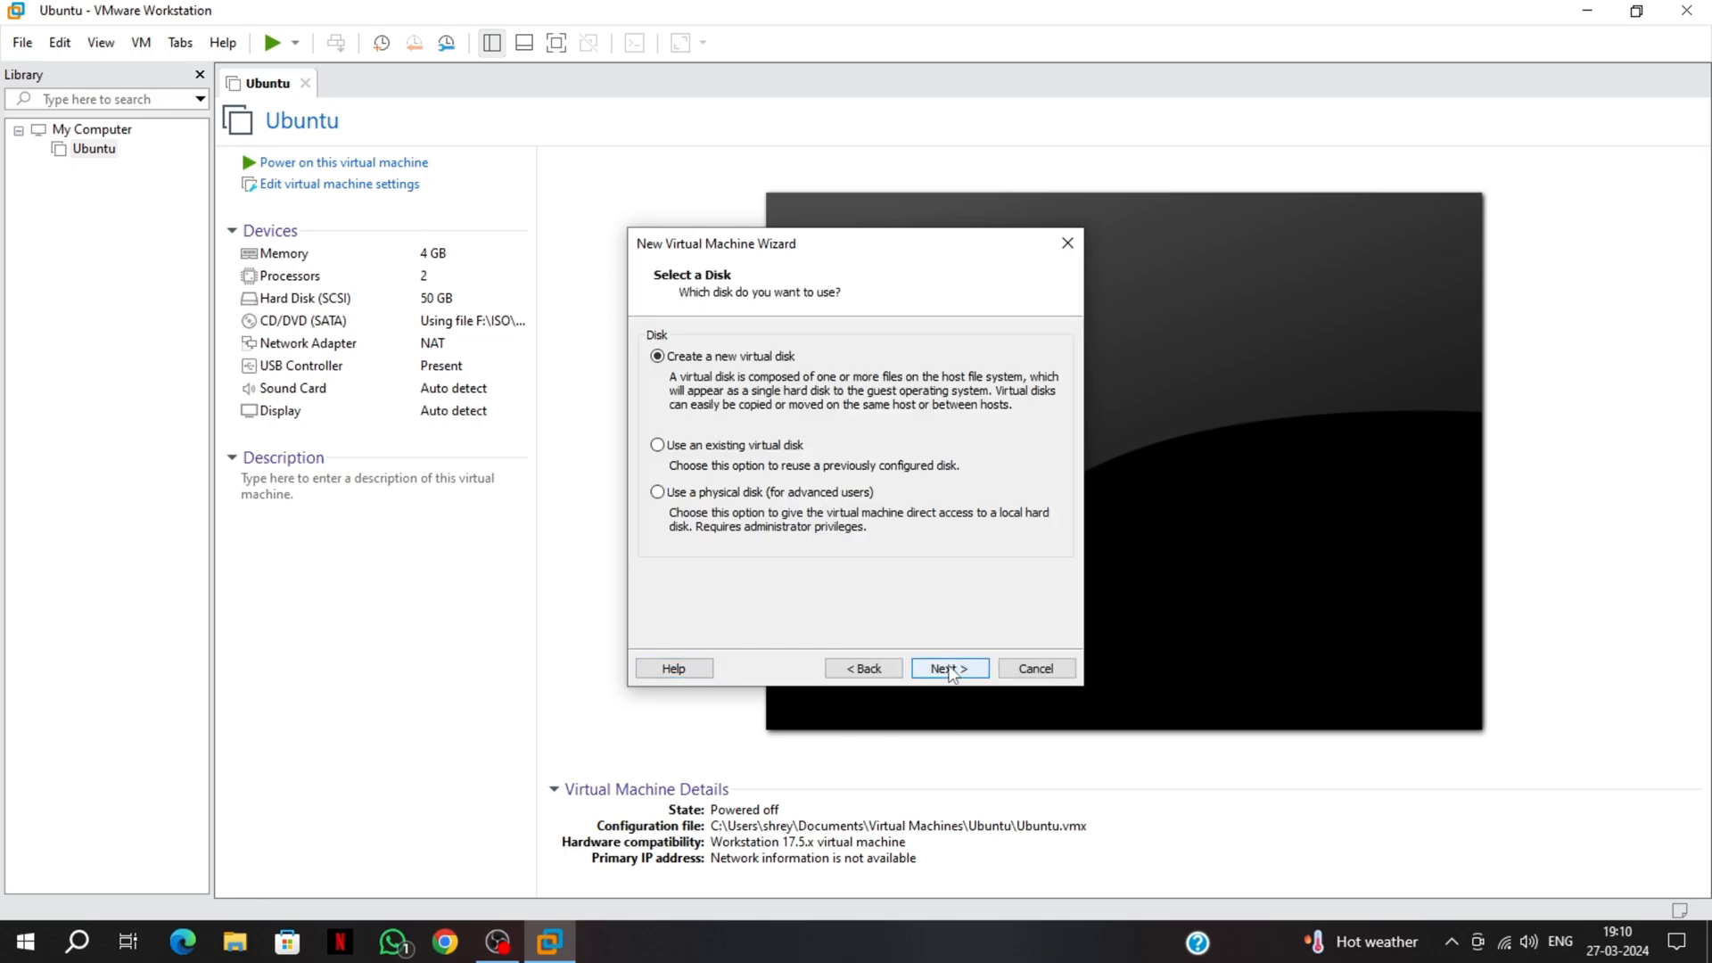
pyautogui.click(951, 669)
# Raise the maximum disk size to 50 GB and finish creating the machine
pyautogui.click(844, 335)
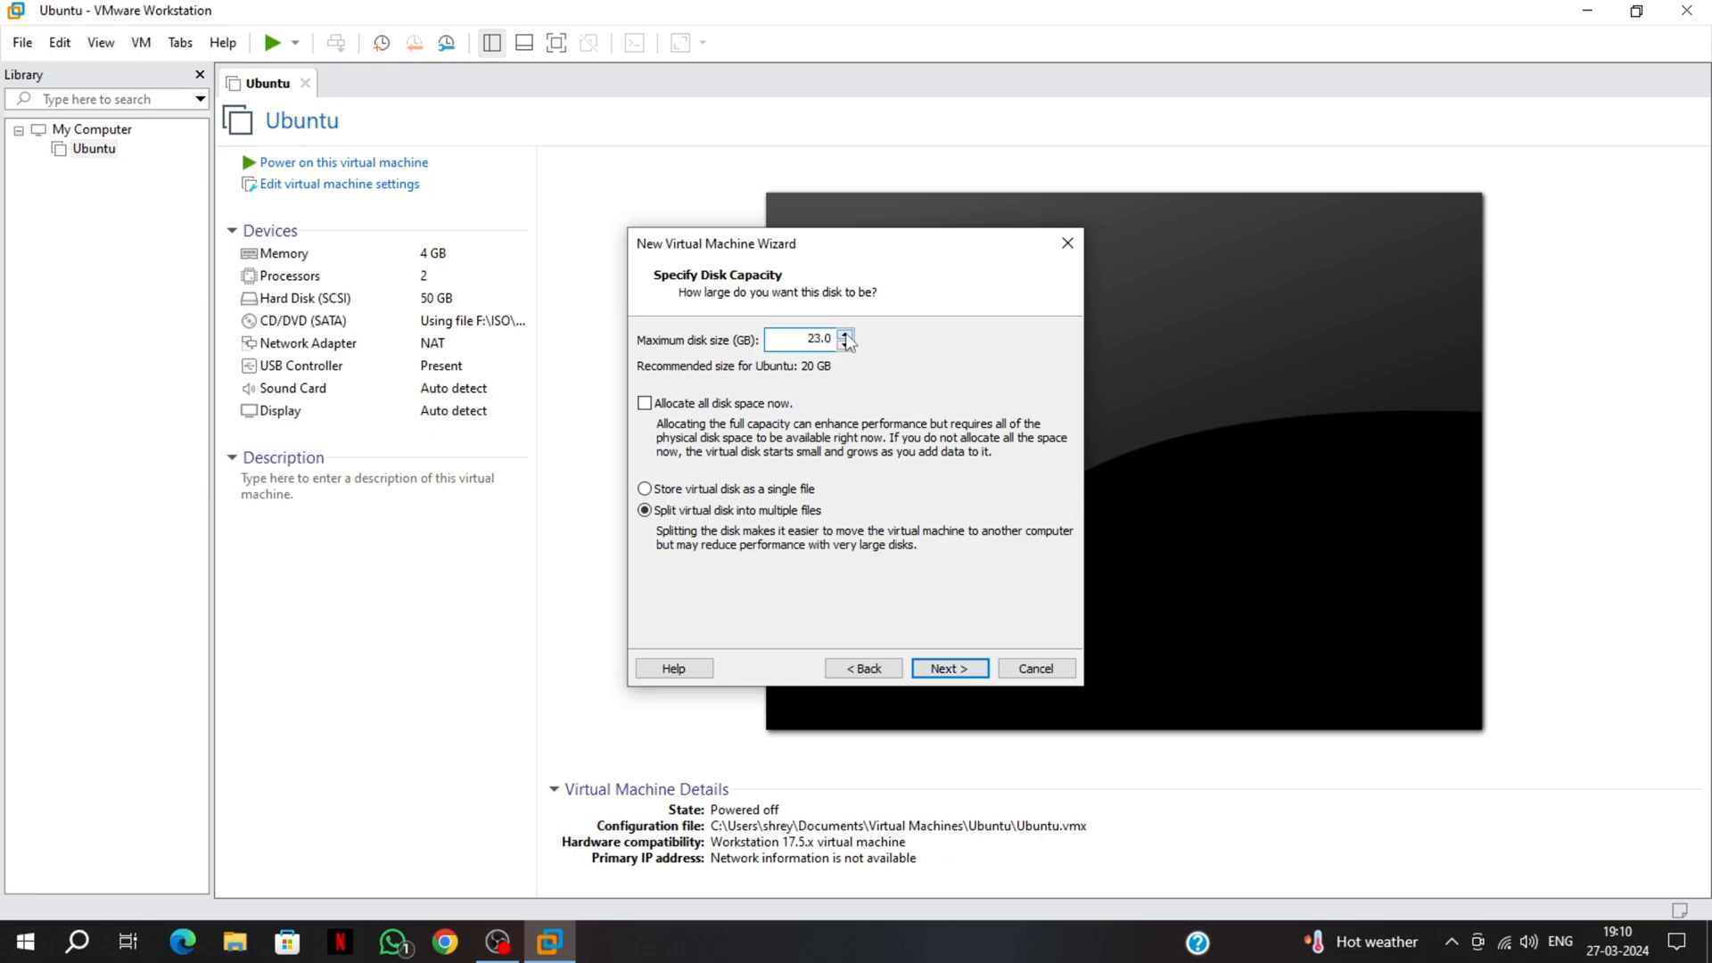
pyautogui.click(844, 335)
pyautogui.click(845, 336)
pyautogui.click(845, 336)
pyautogui.click(845, 336)
pyautogui.click(846, 336)
pyautogui.click(948, 669)
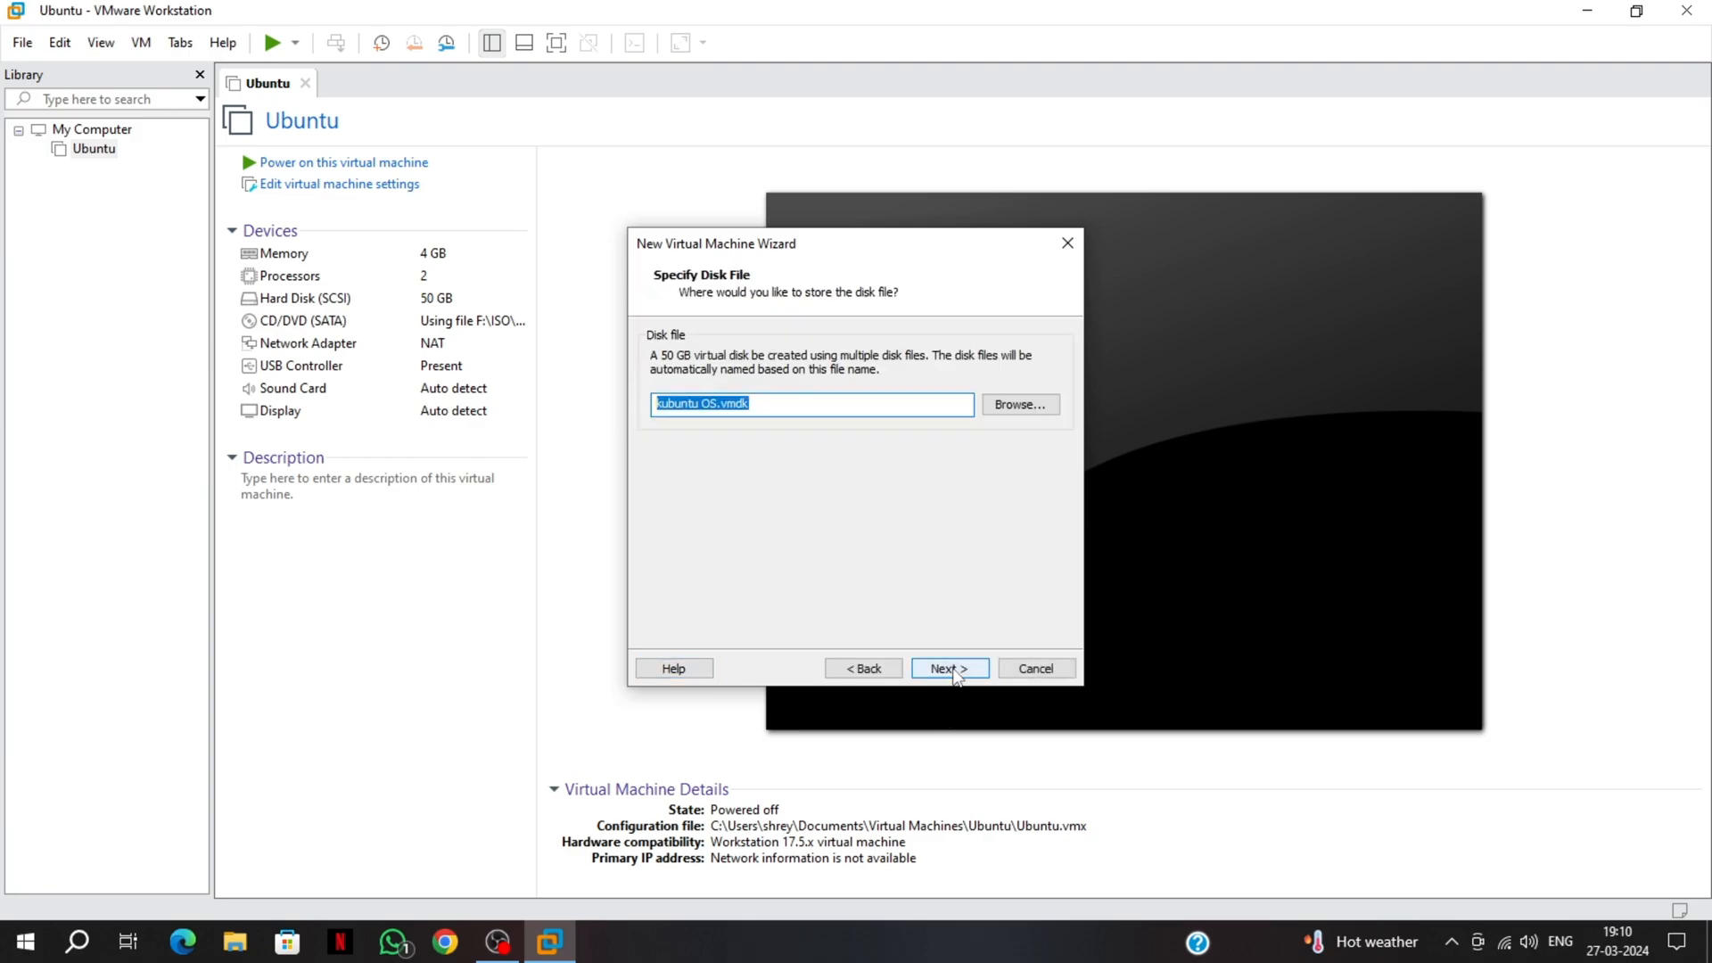
pyautogui.click(952, 673)
pyautogui.click(950, 670)
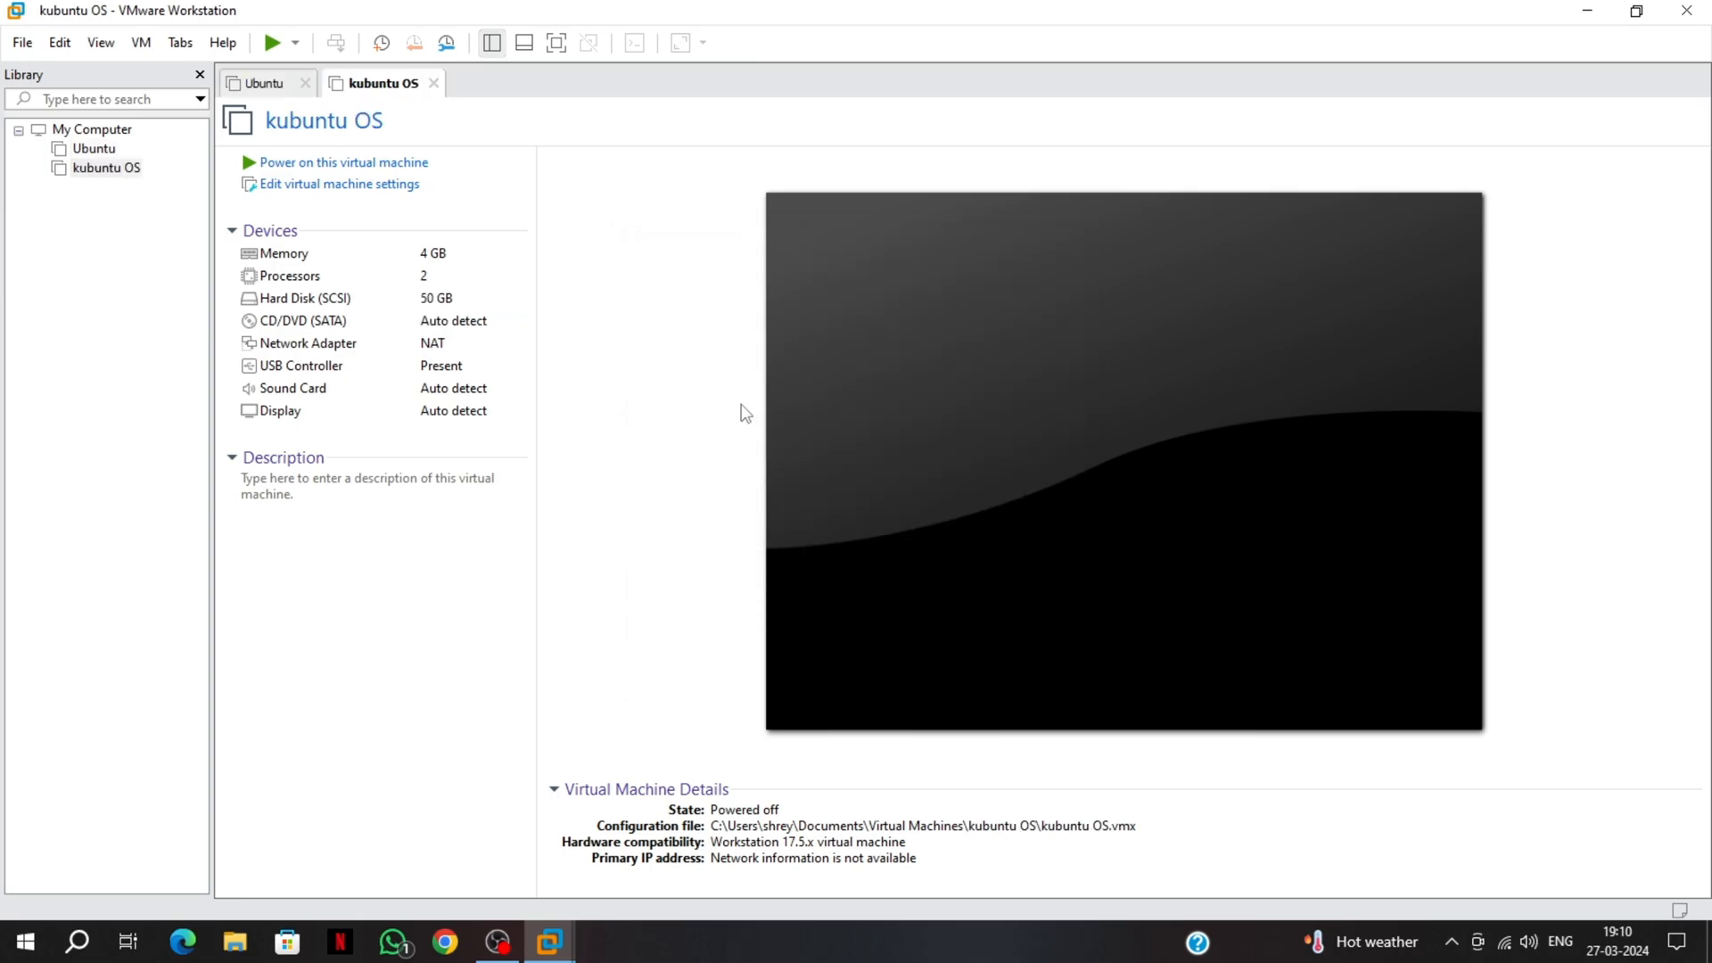
# Select kubuntu OS in the Library and power it on
pyautogui.click(106, 169)
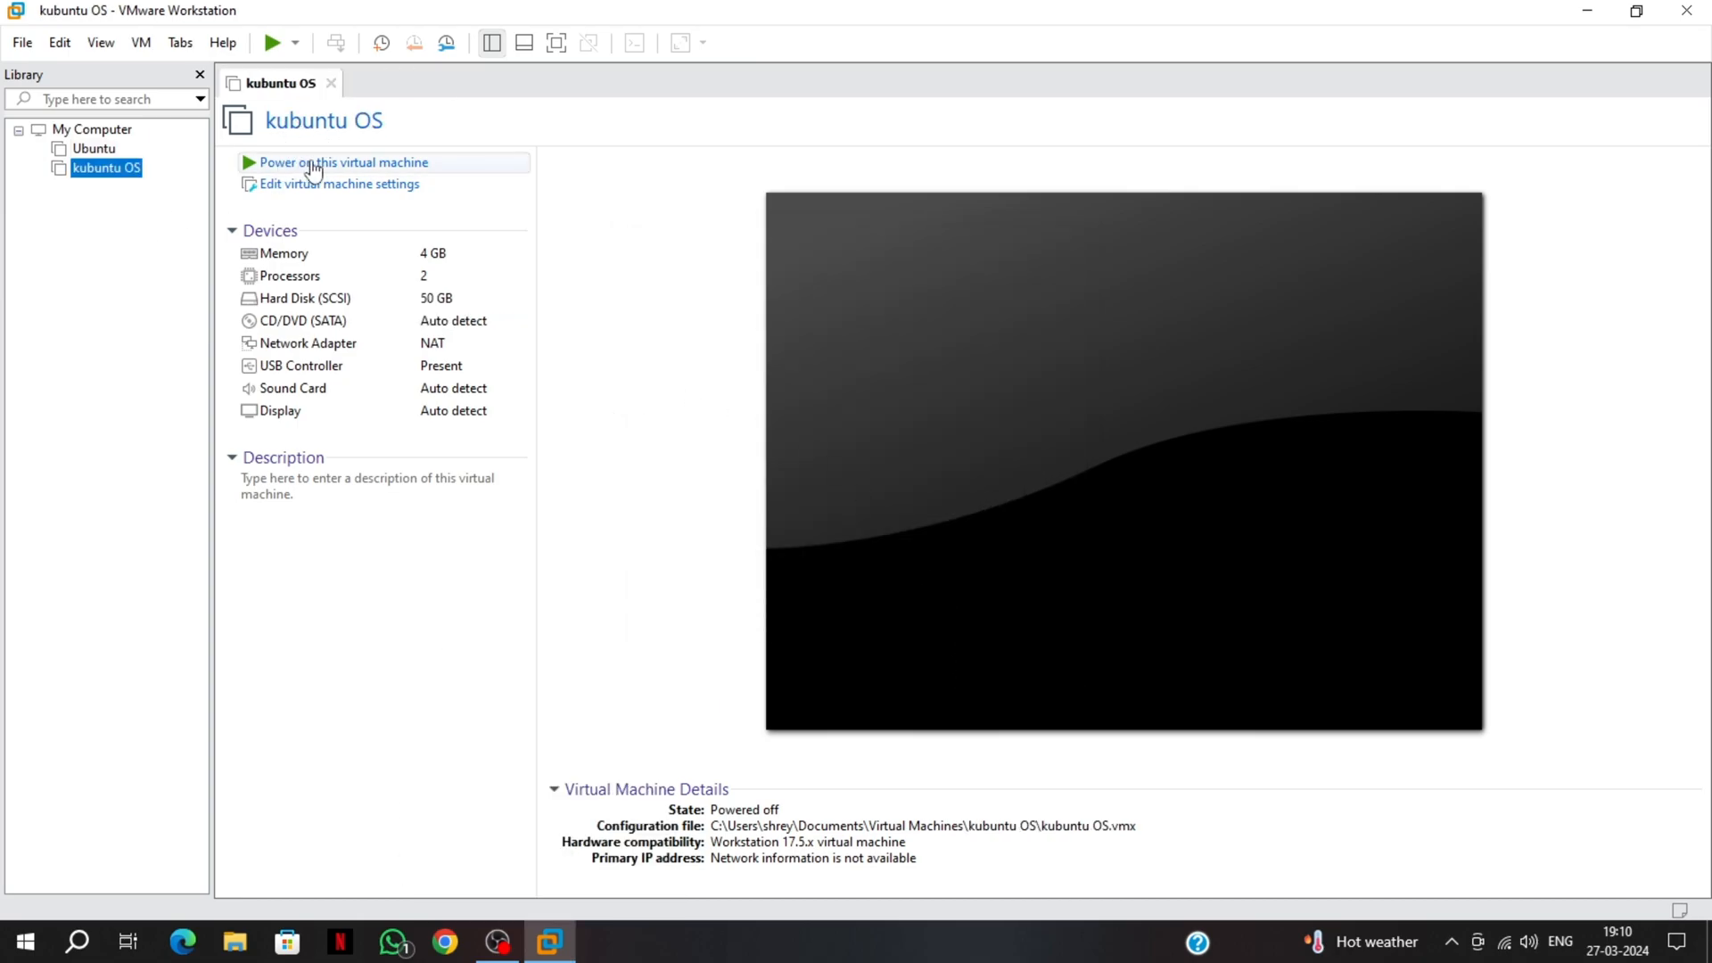
pyautogui.click(311, 164)
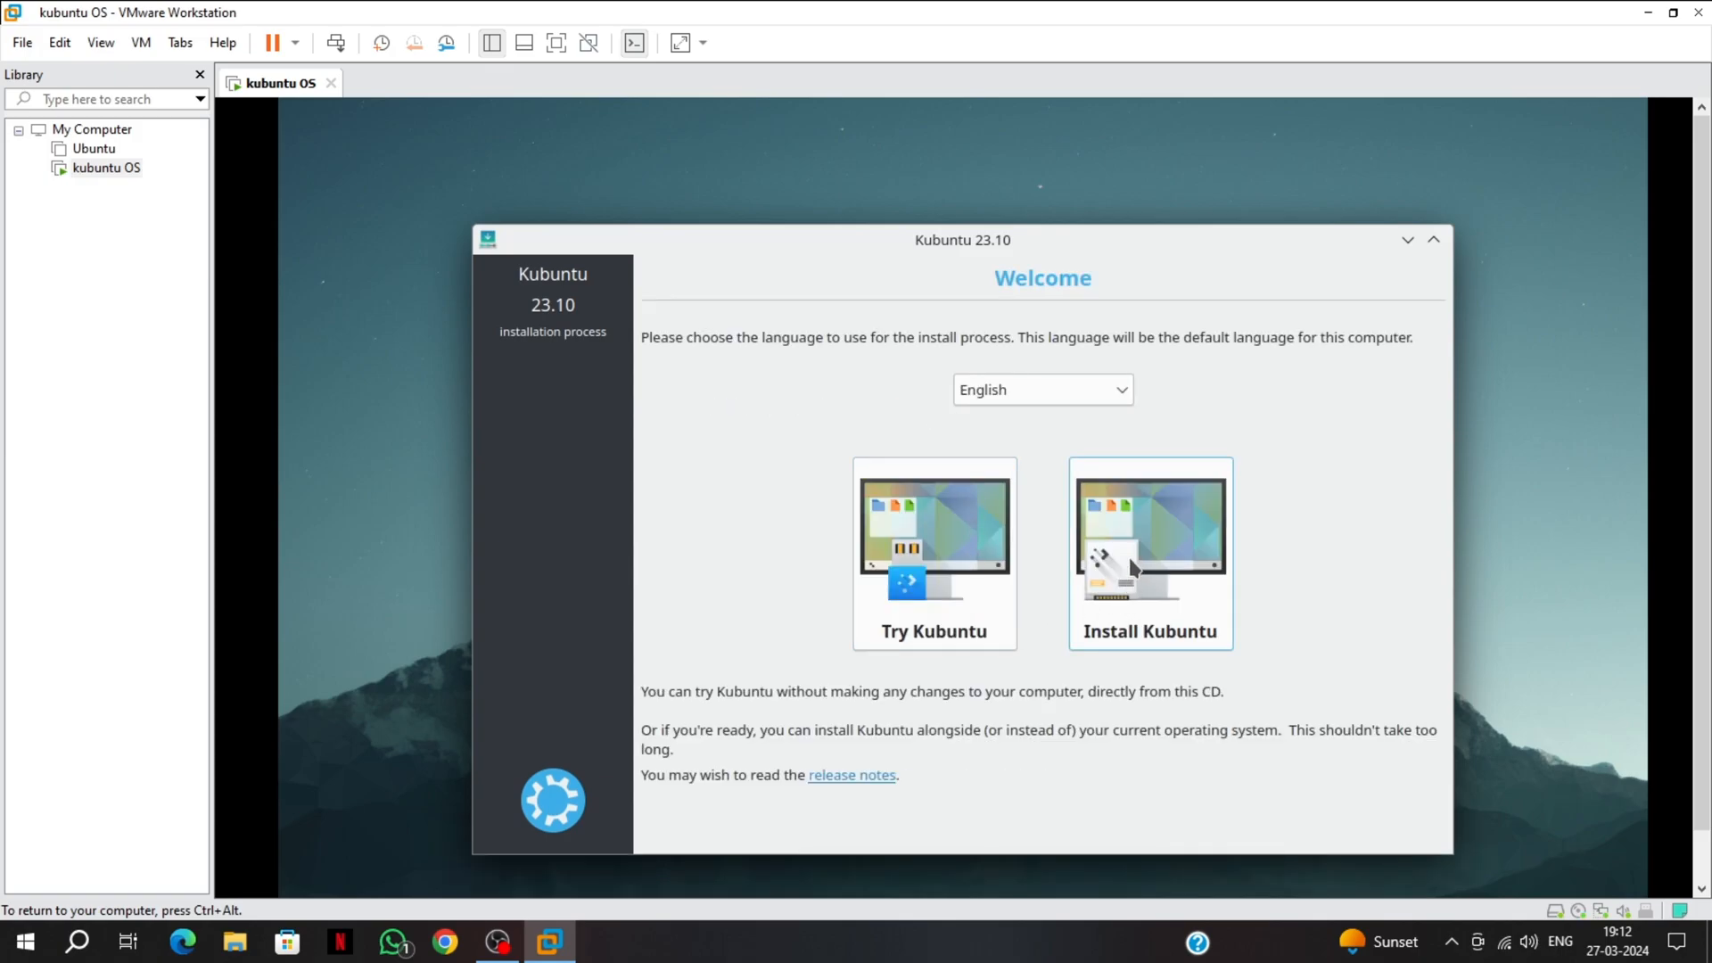
# Start Install Kubuntu in full screen, keep English (US) keyboard, and enable third-party software
pyautogui.click(1131, 569)
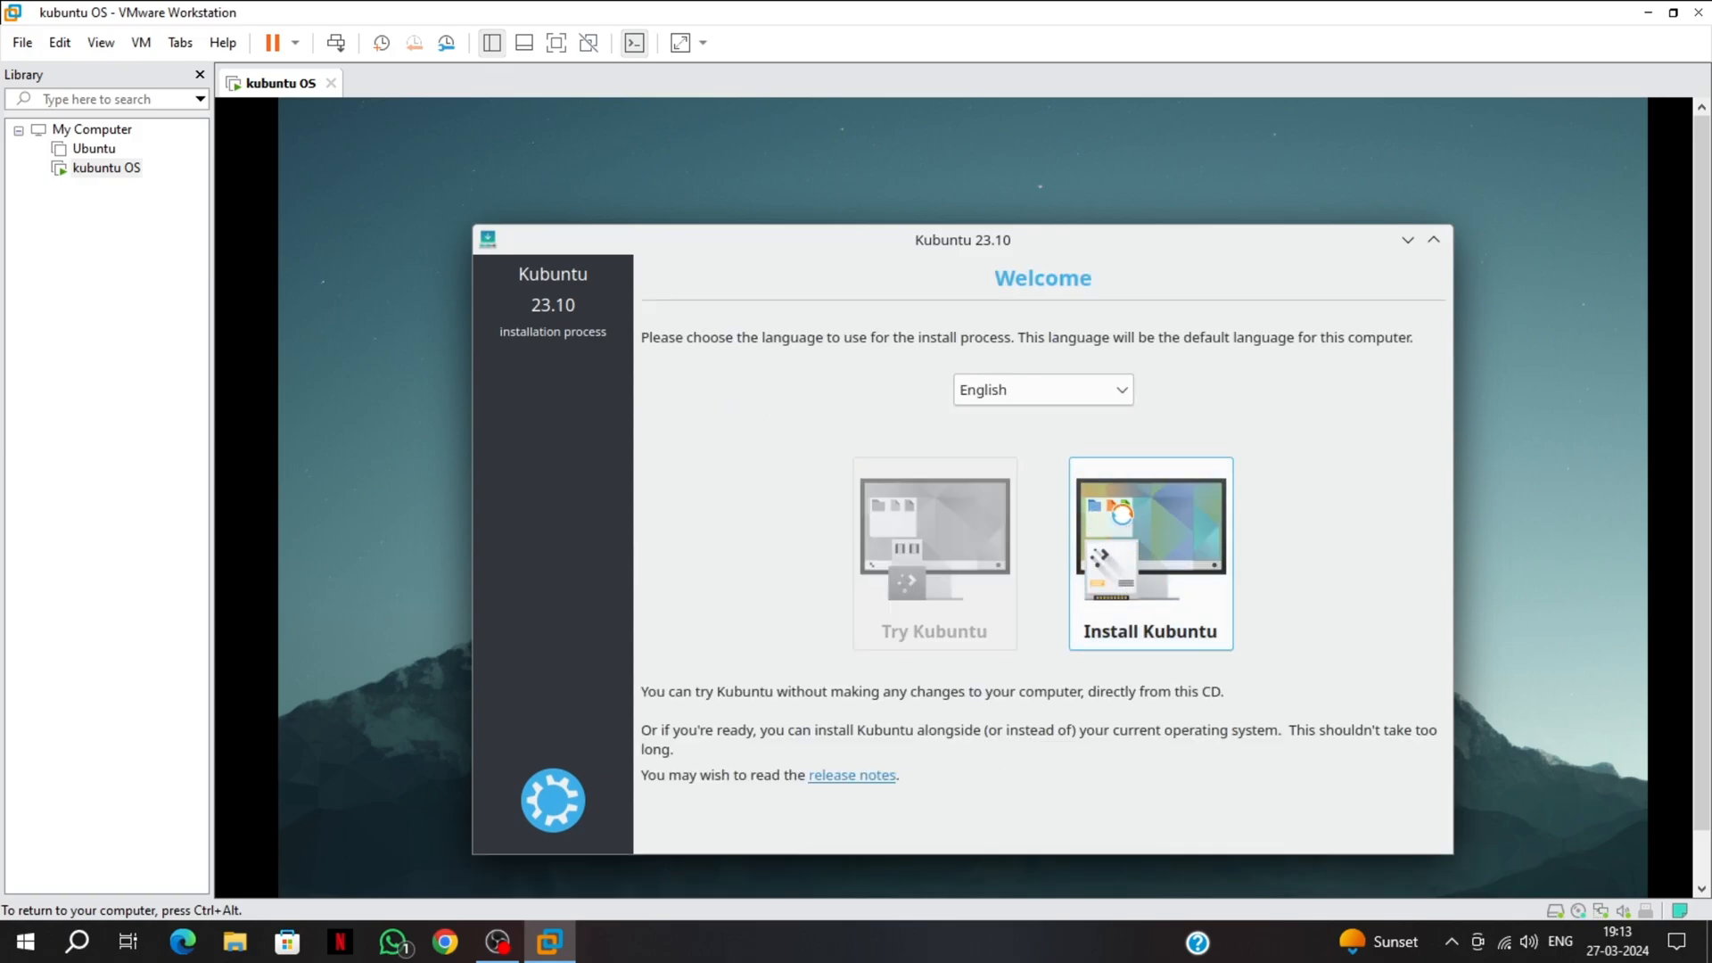
pyautogui.click(556, 43)
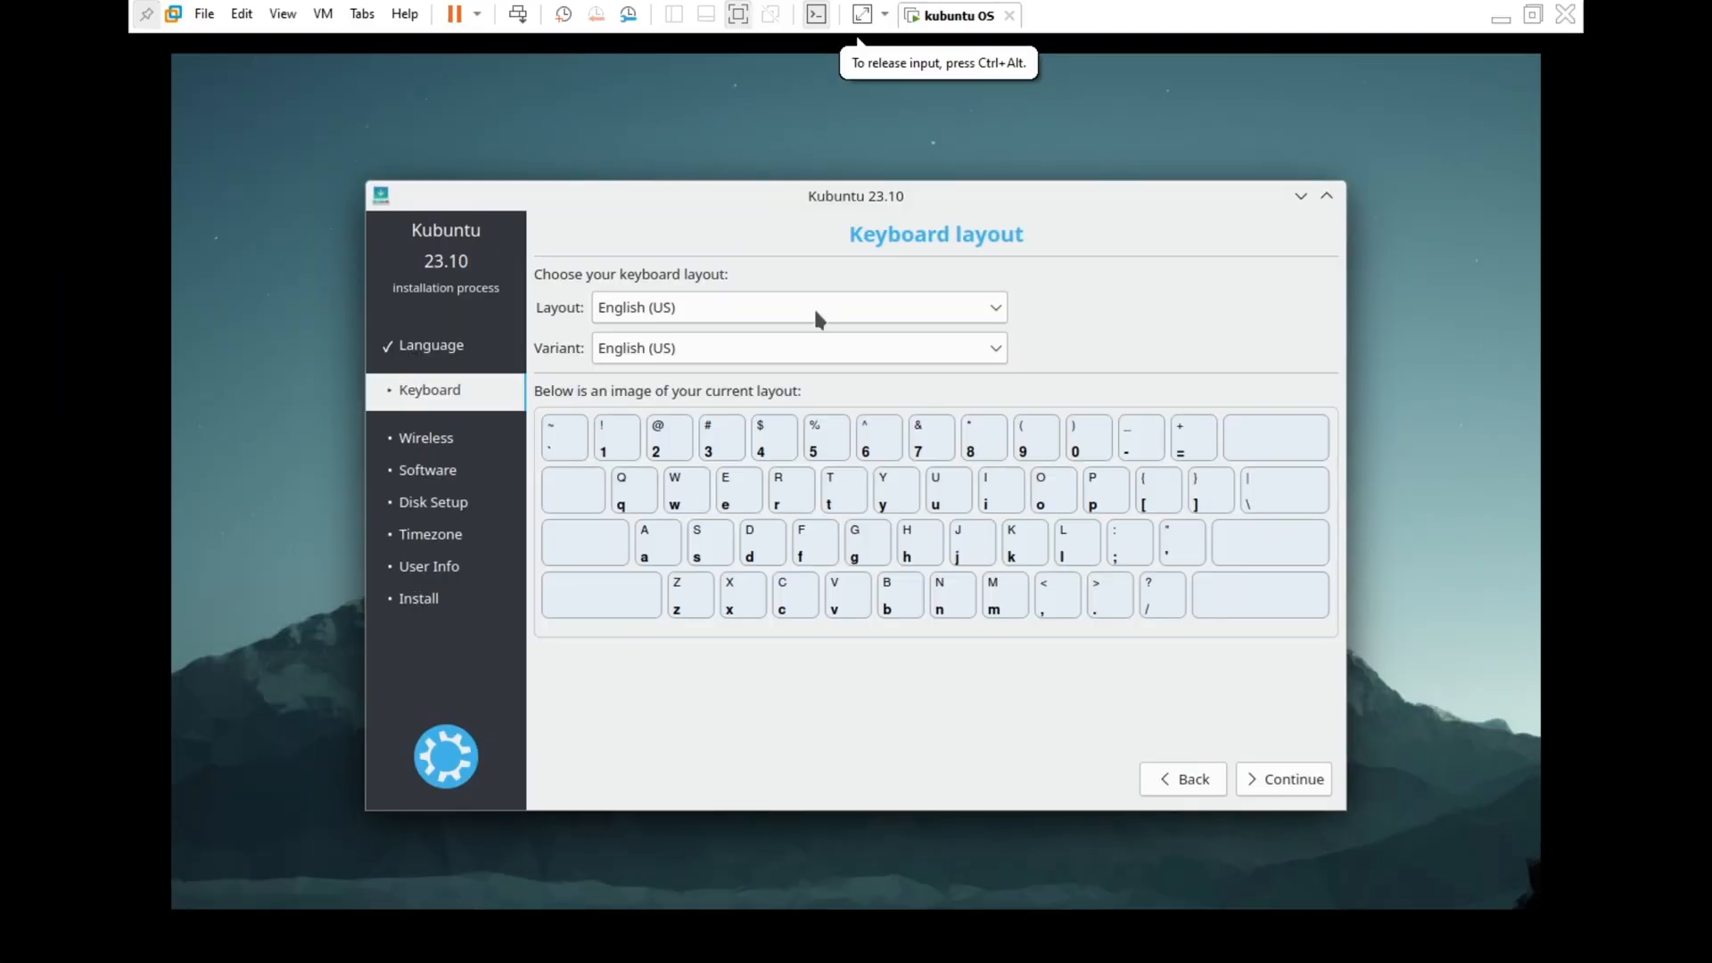
pyautogui.click(1271, 779)
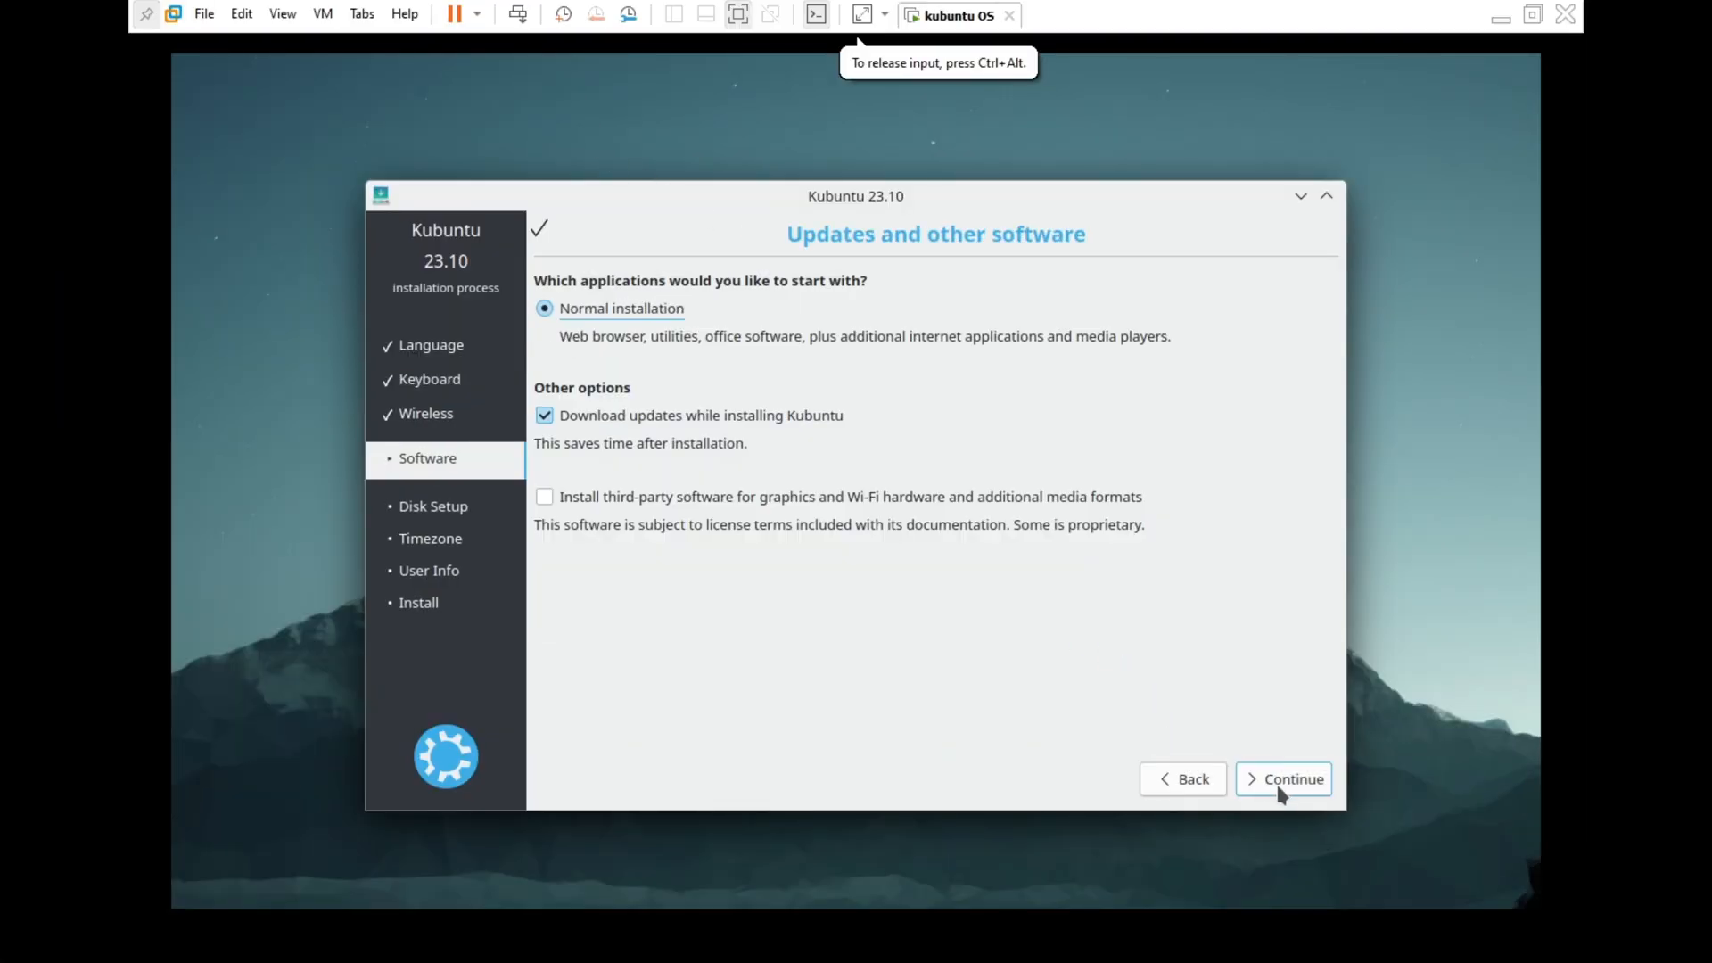
pyautogui.click(544, 497)
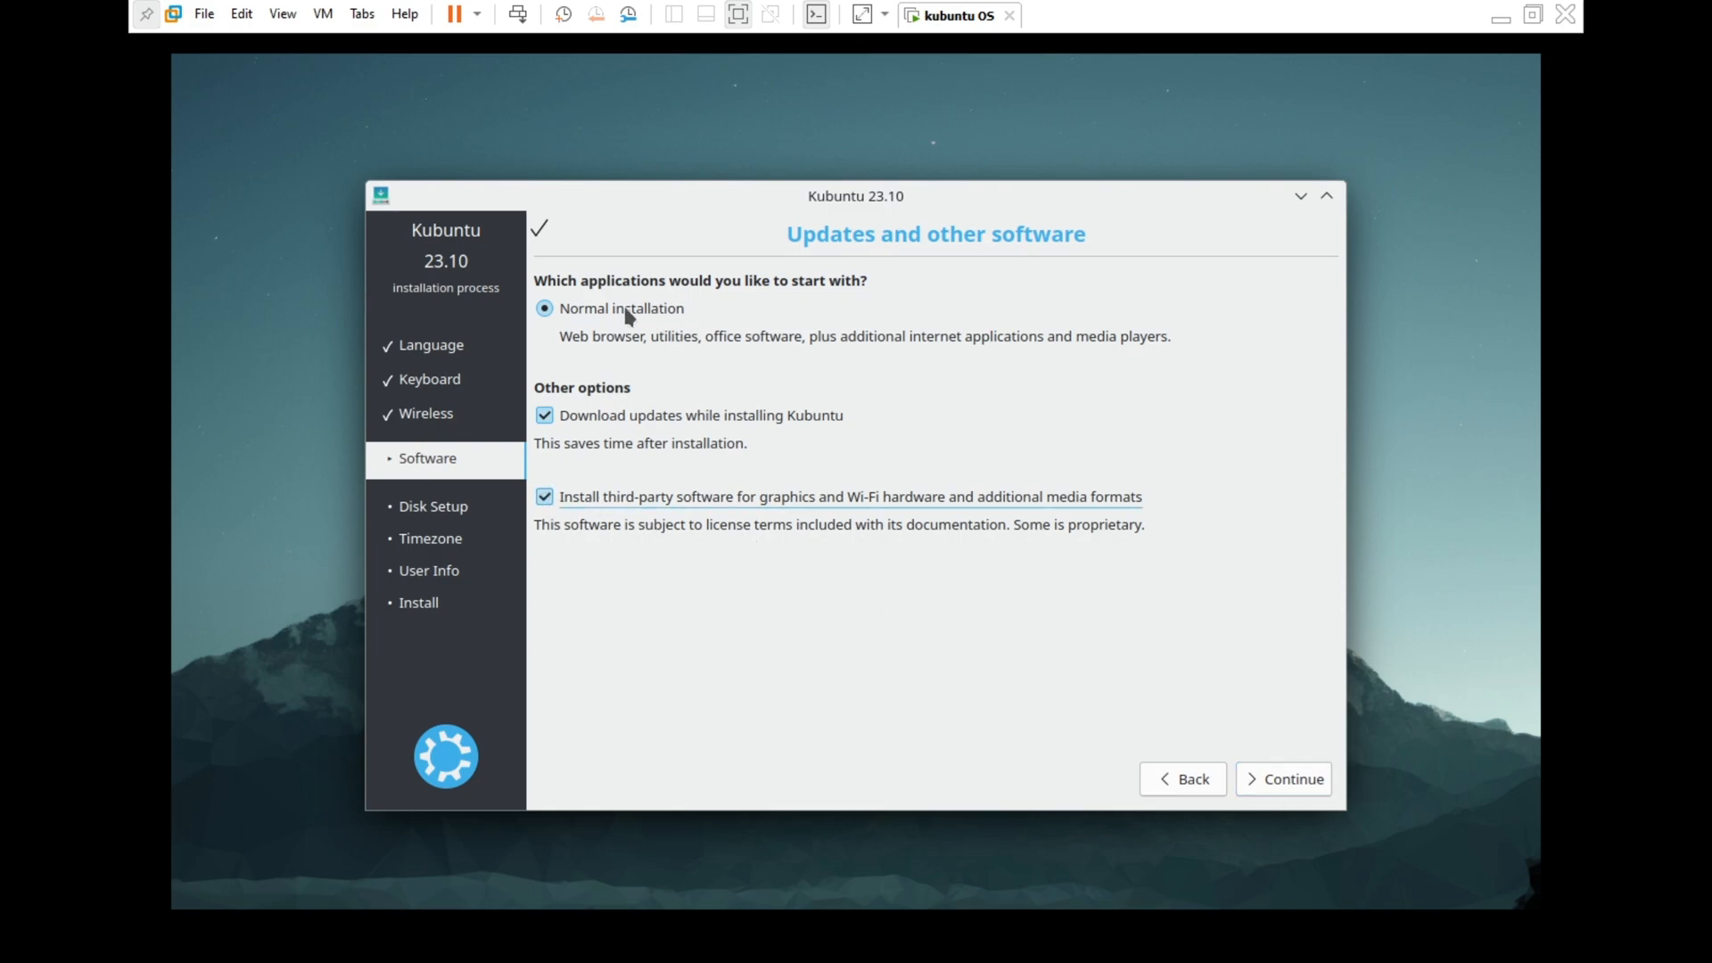
pyautogui.click(1291, 783)
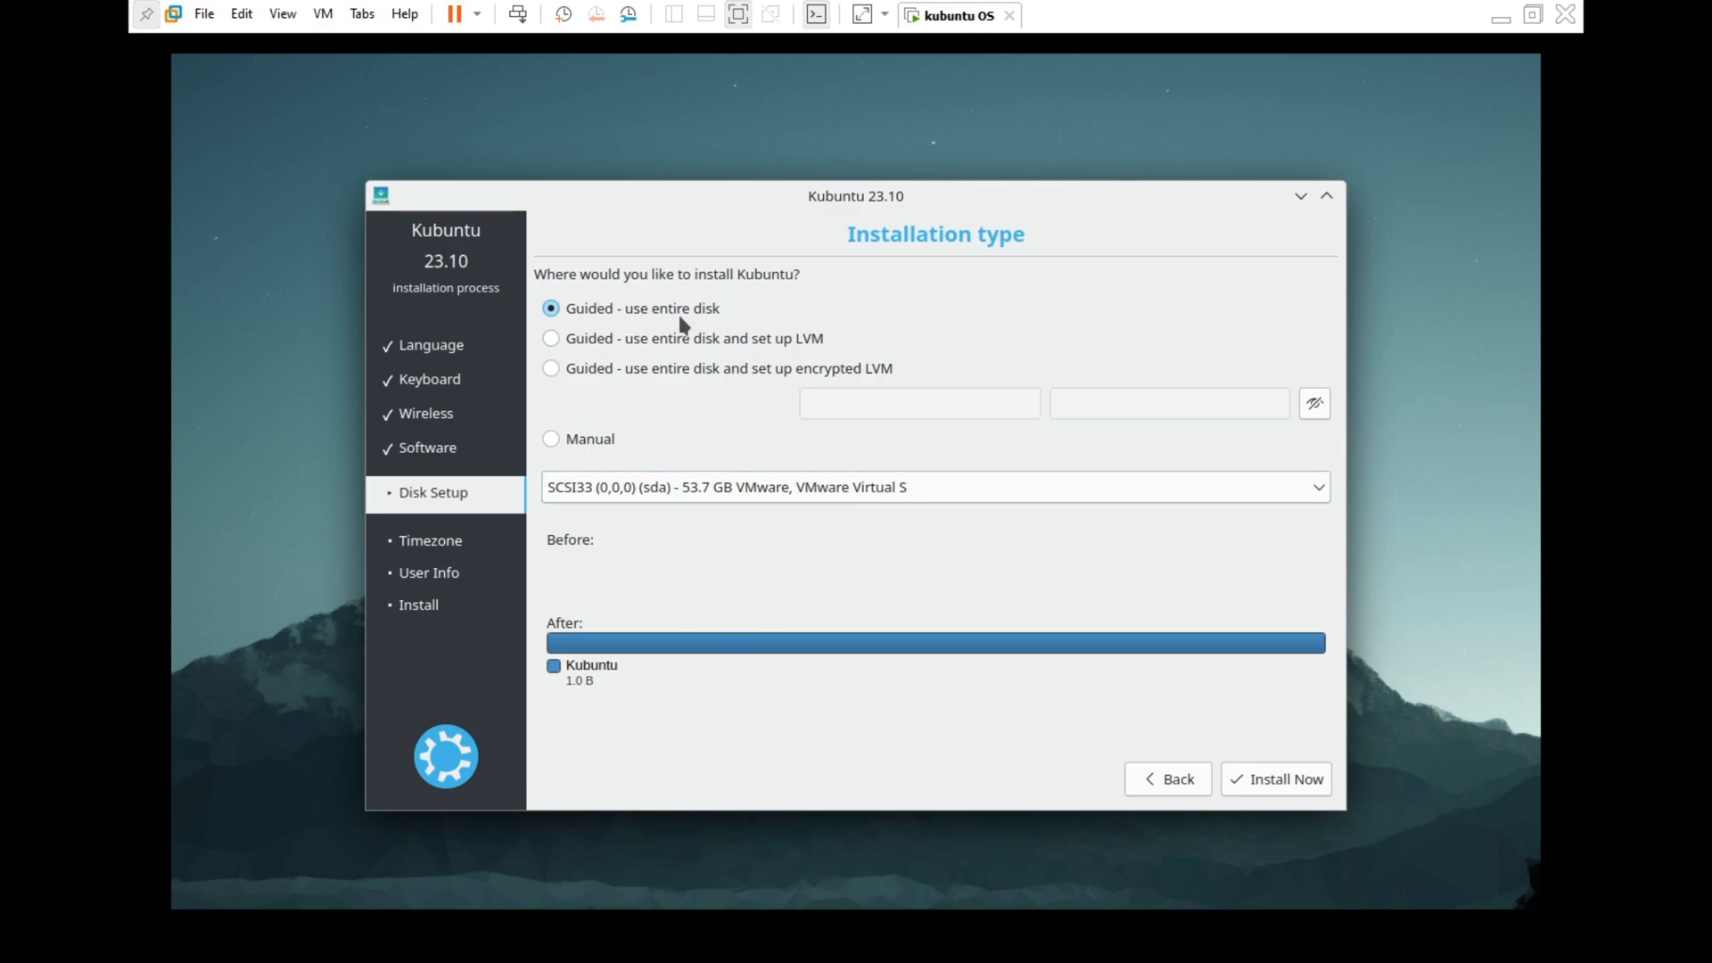
# Install Kubuntu on the entire disk, confirming the partition changes to write
pyautogui.click(1240, 774)
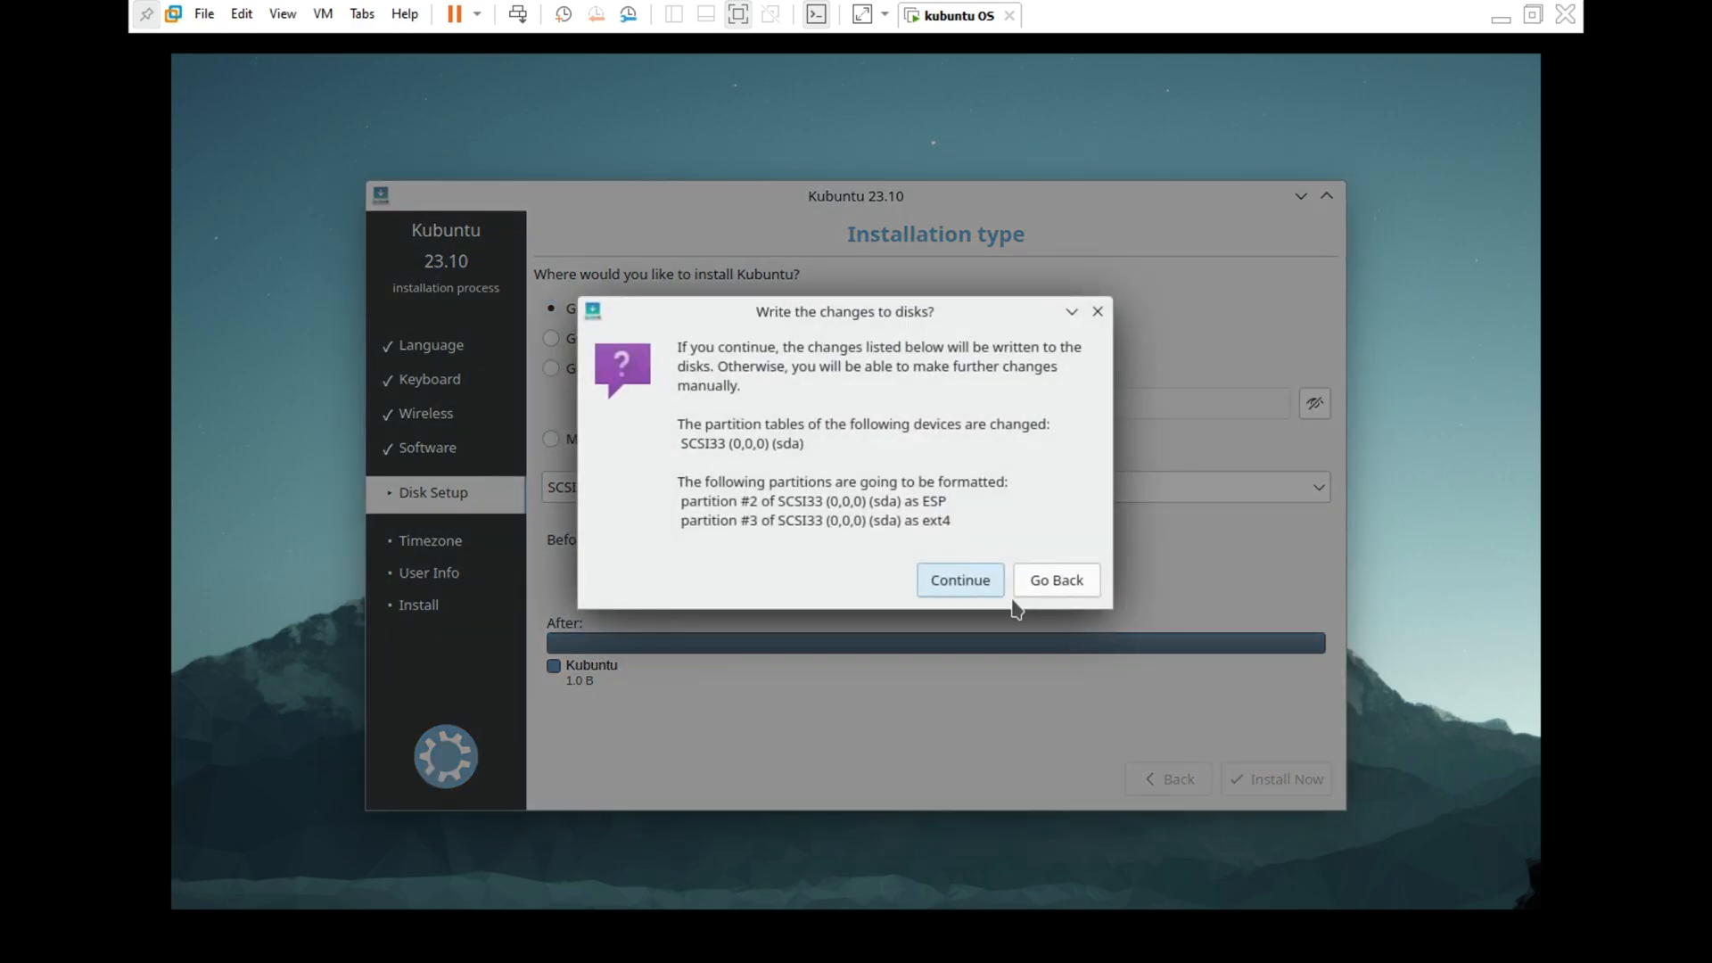
pyautogui.click(964, 580)
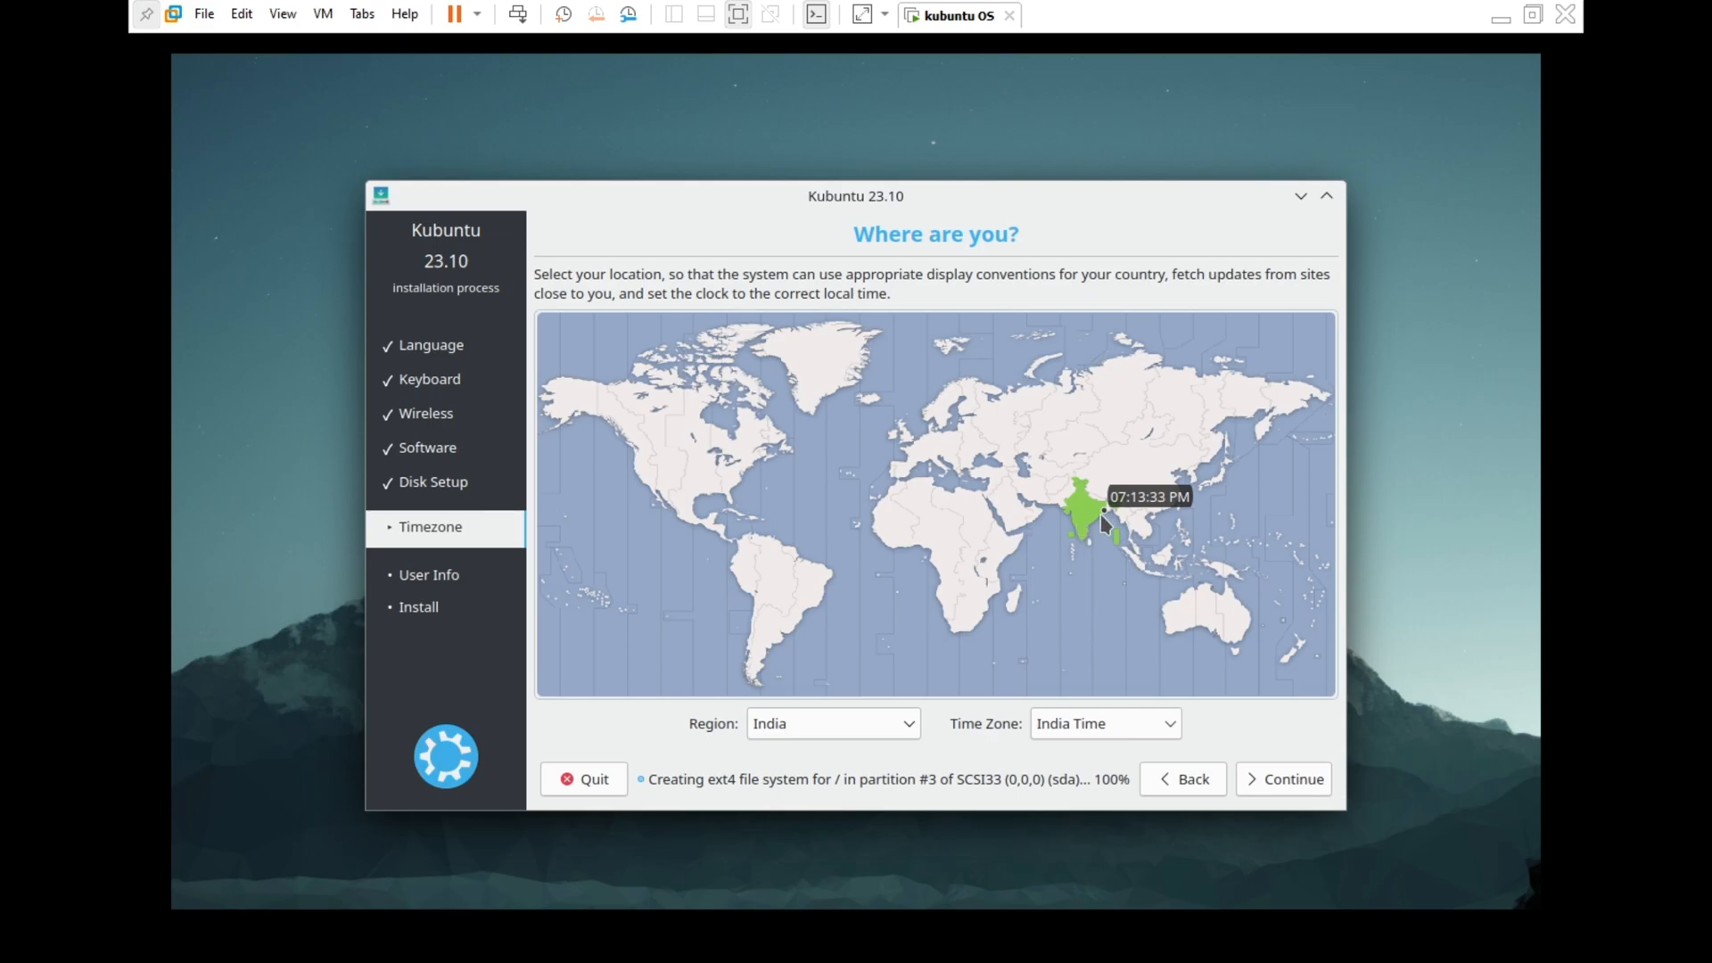
# Keep the India timezone, then enter the user's name, password twice, and computer name
pyautogui.click(1277, 780)
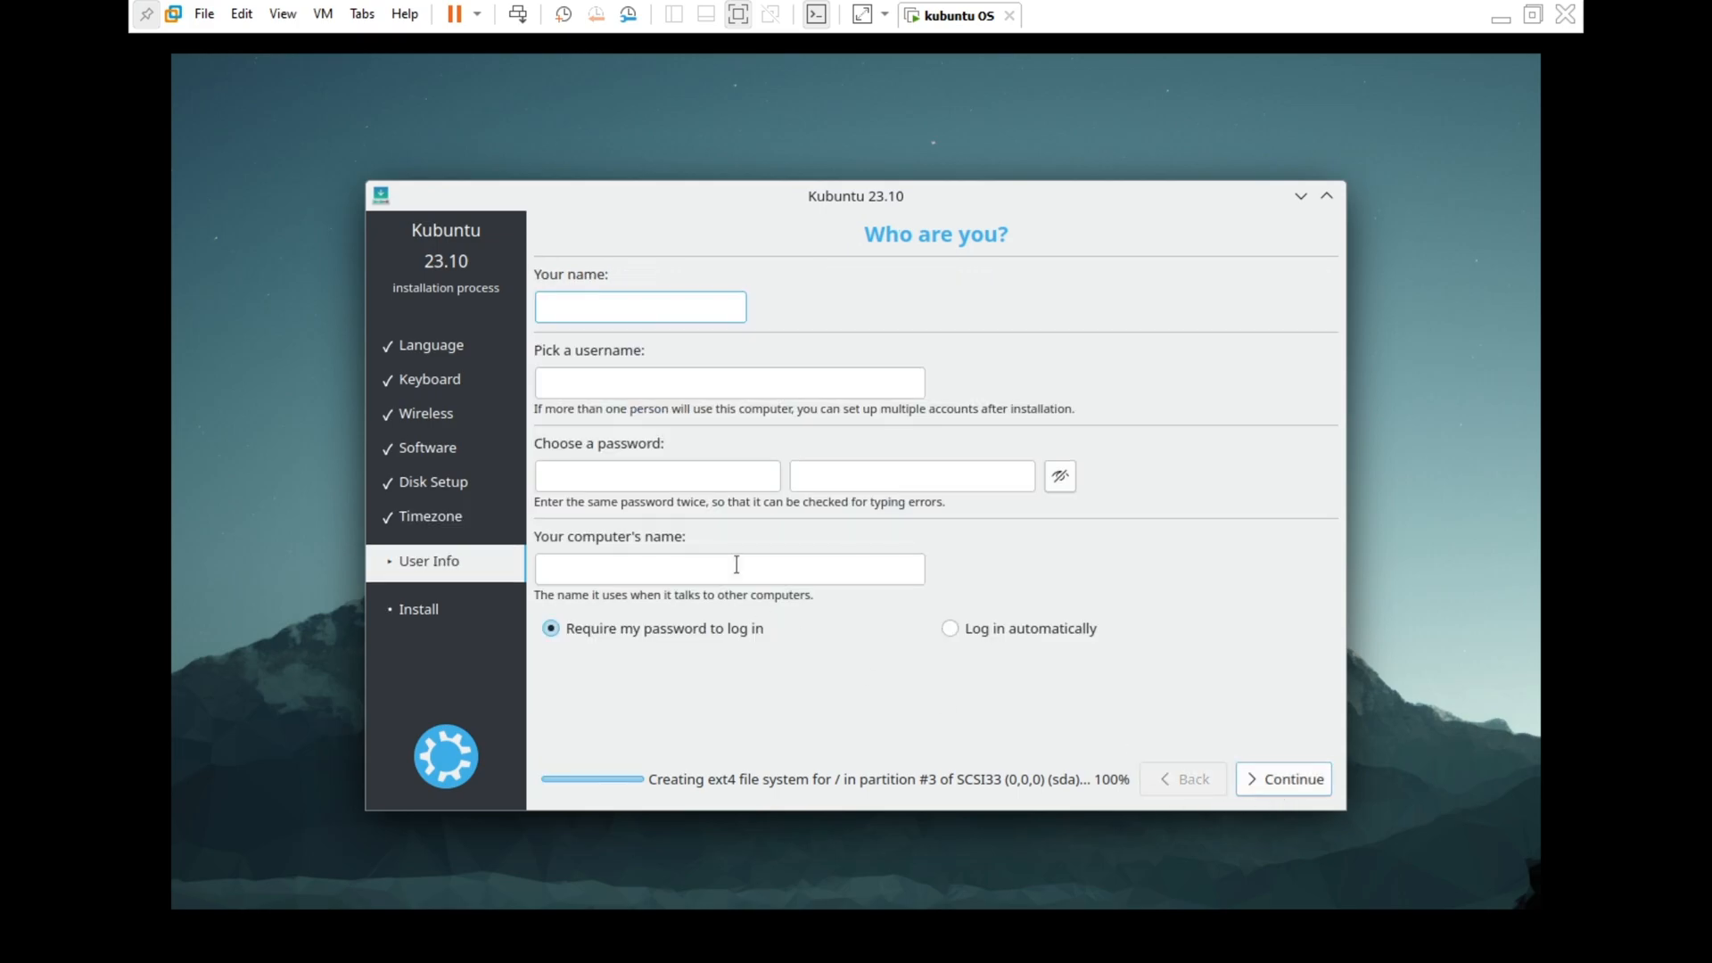
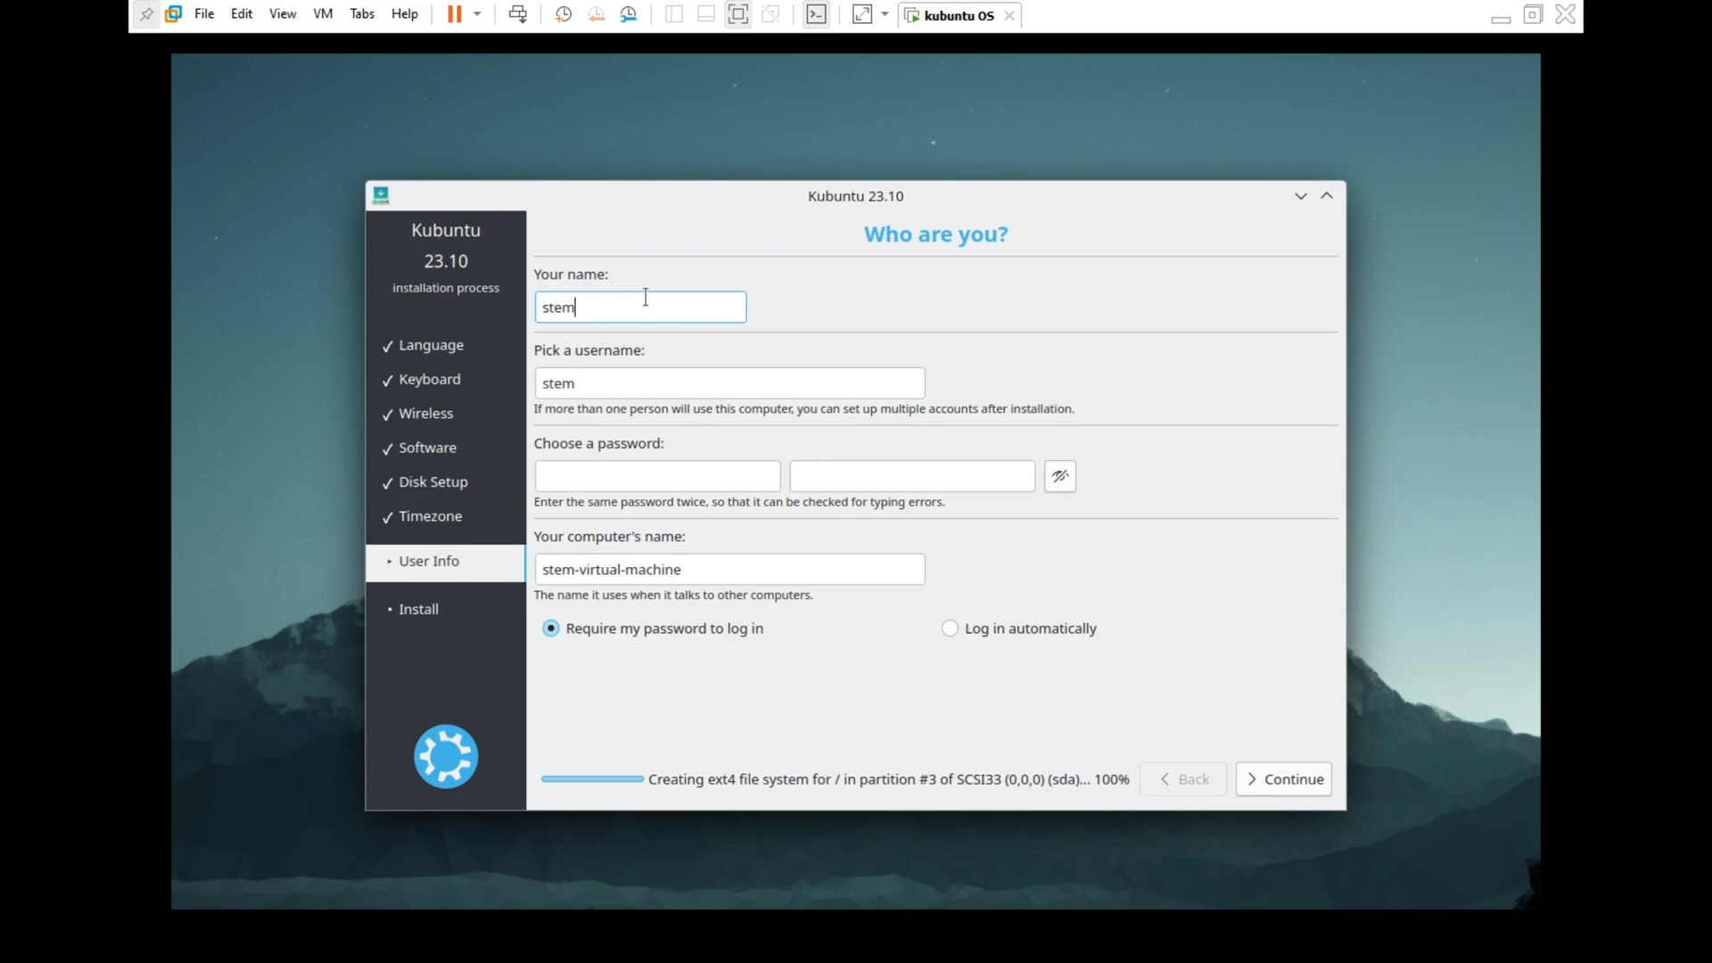
pyautogui.click(707, 466)
pyautogui.click(834, 486)
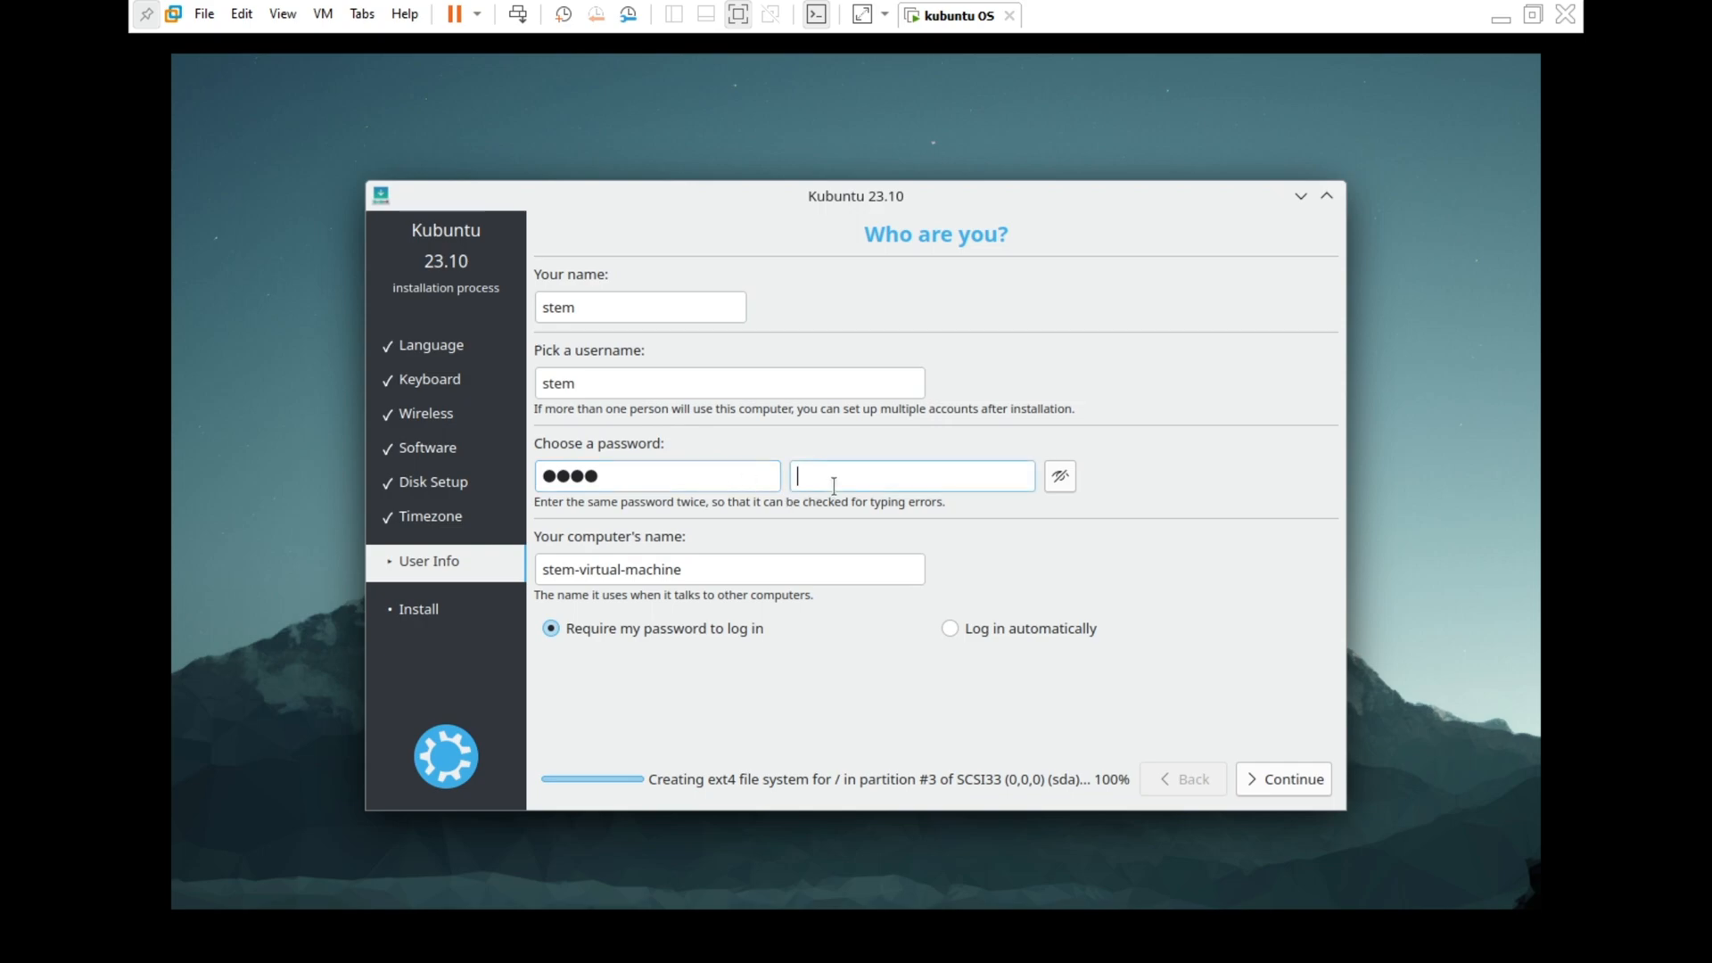
pyautogui.moveTo(699, 569); pyautogui.dragTo(538, 573)
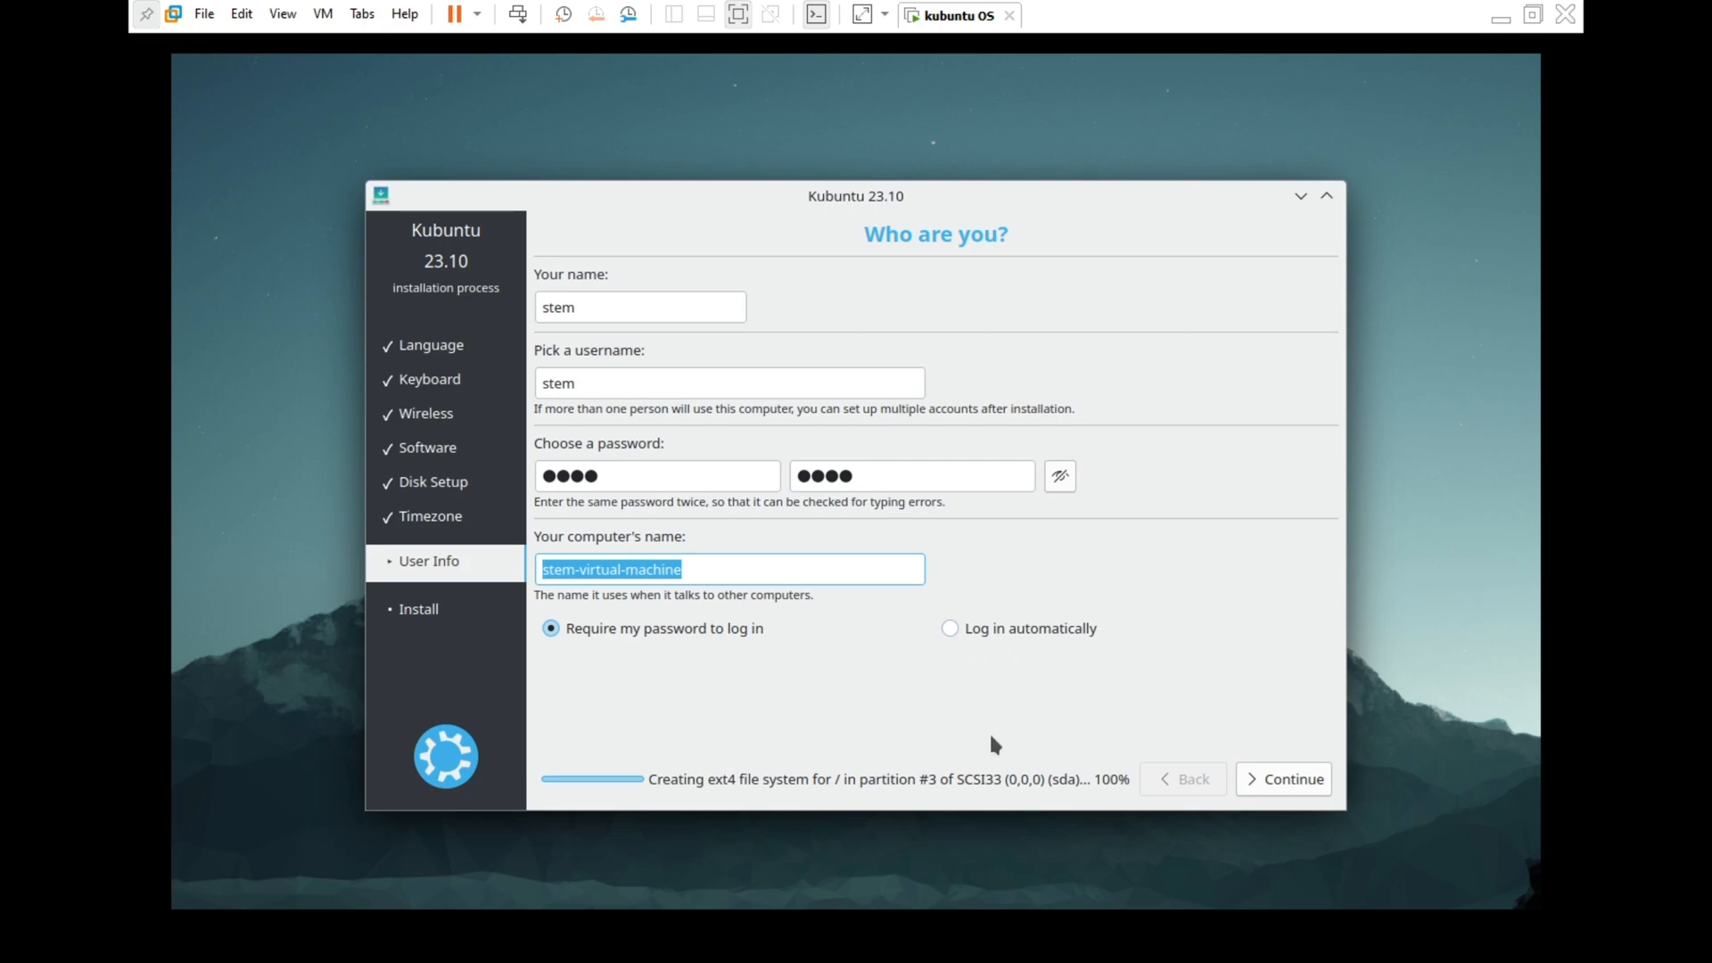
pyautogui.click(1249, 779)
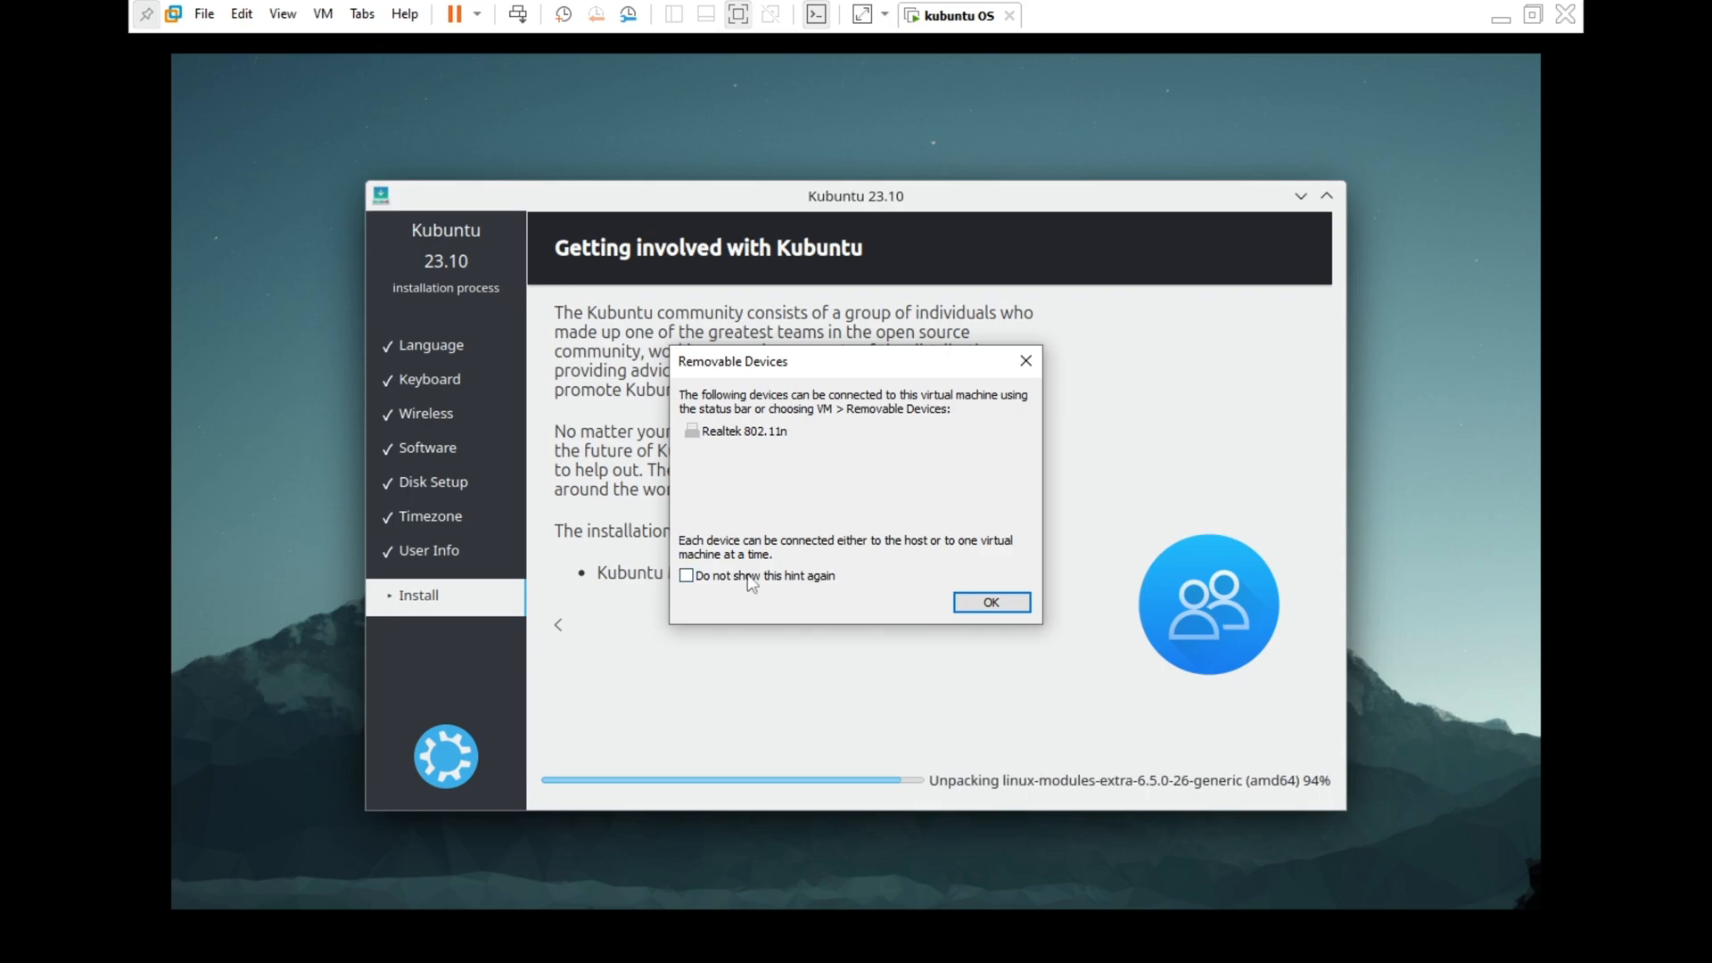
# Dismiss the Removable Devices notice while Kubuntu installs
pyautogui.click(1017, 606)
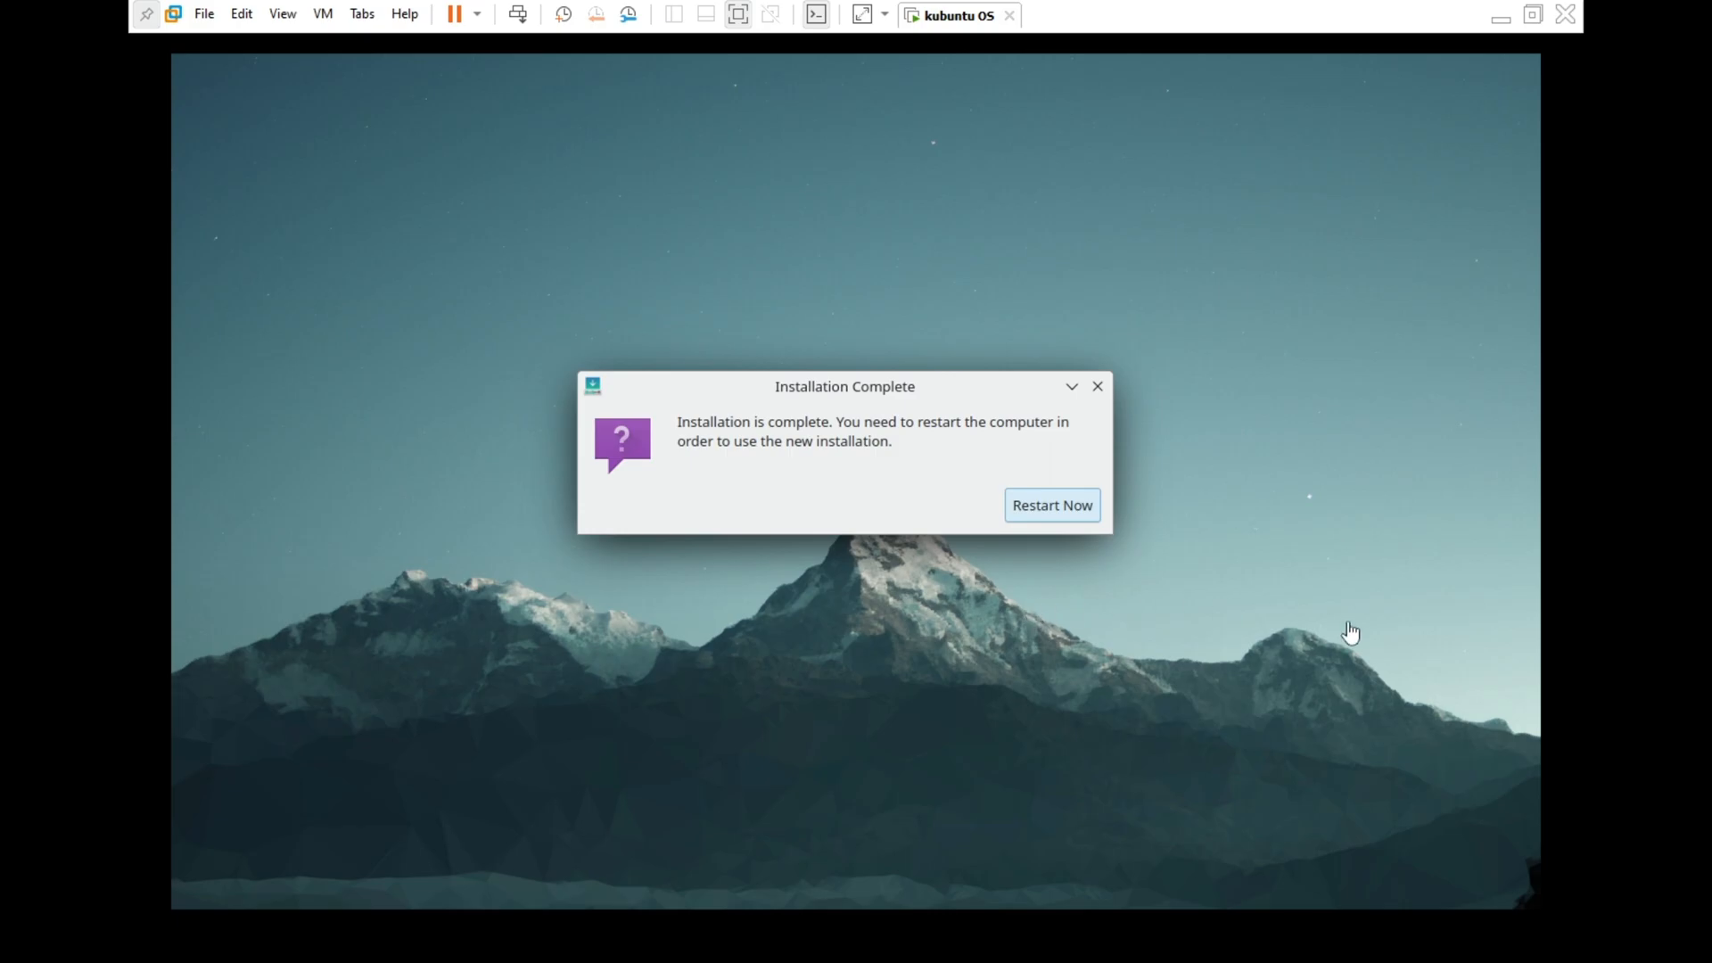
# Restart the VM, confirm installation medium removal, and log in with the account password
pyautogui.click(1034, 505)
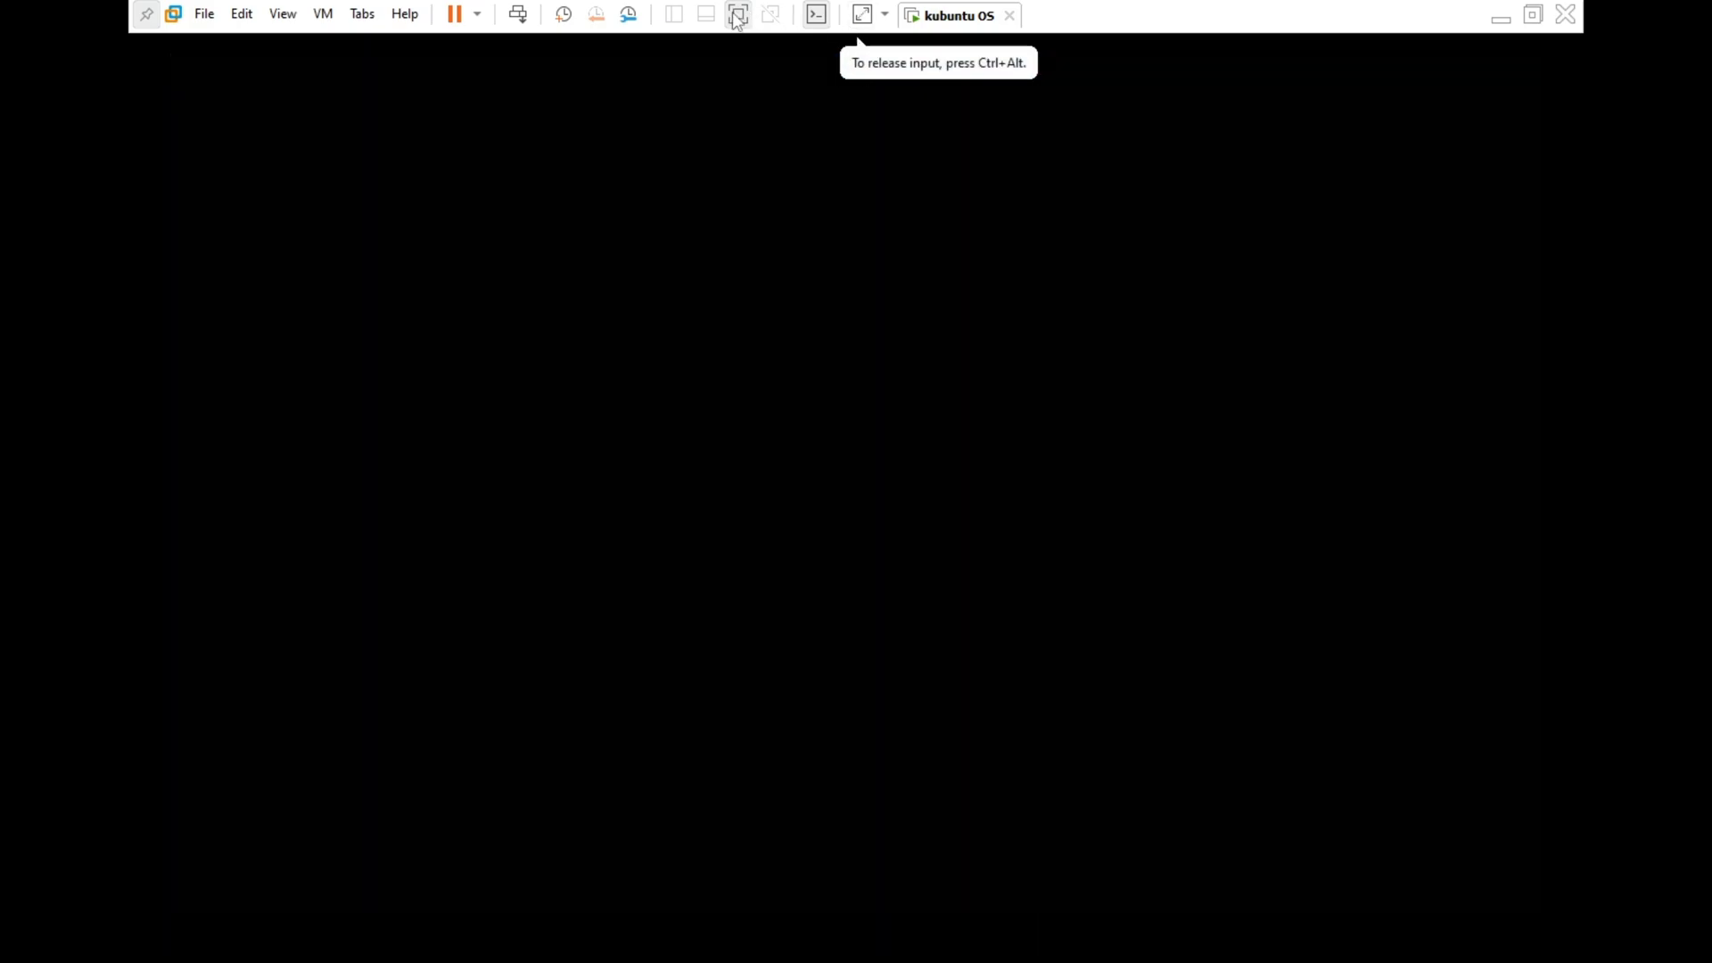
pyautogui.click(738, 14)
pyautogui.click(765, 232)
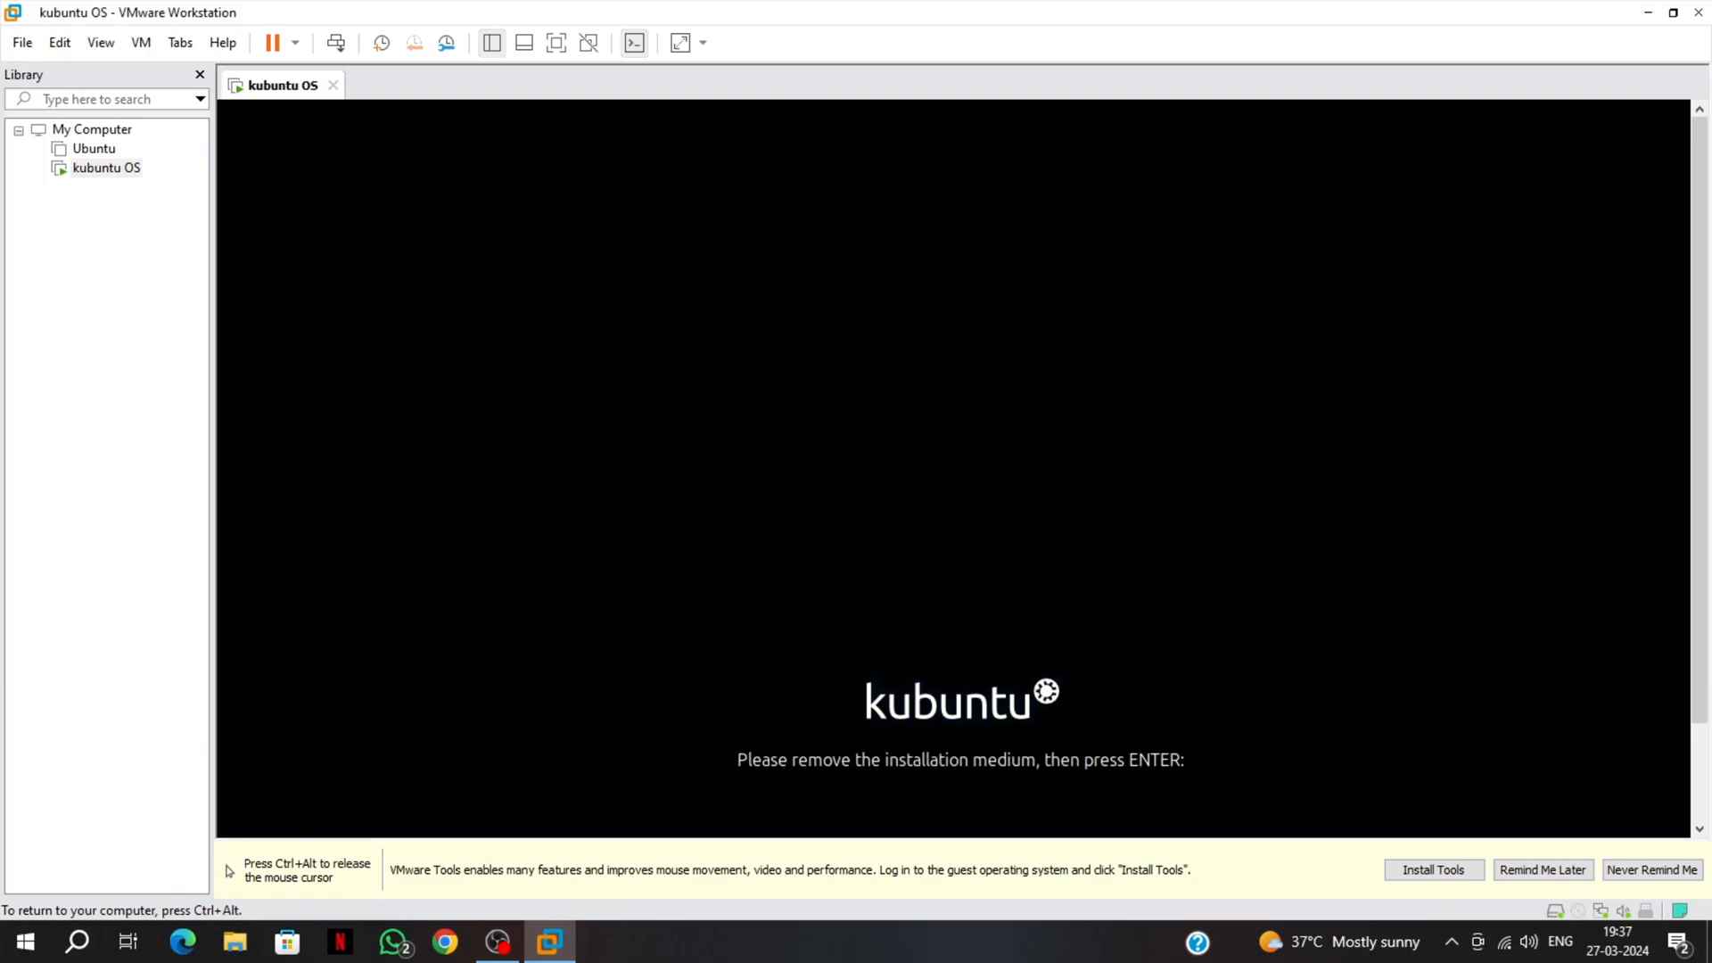
pyautogui.press('Return')
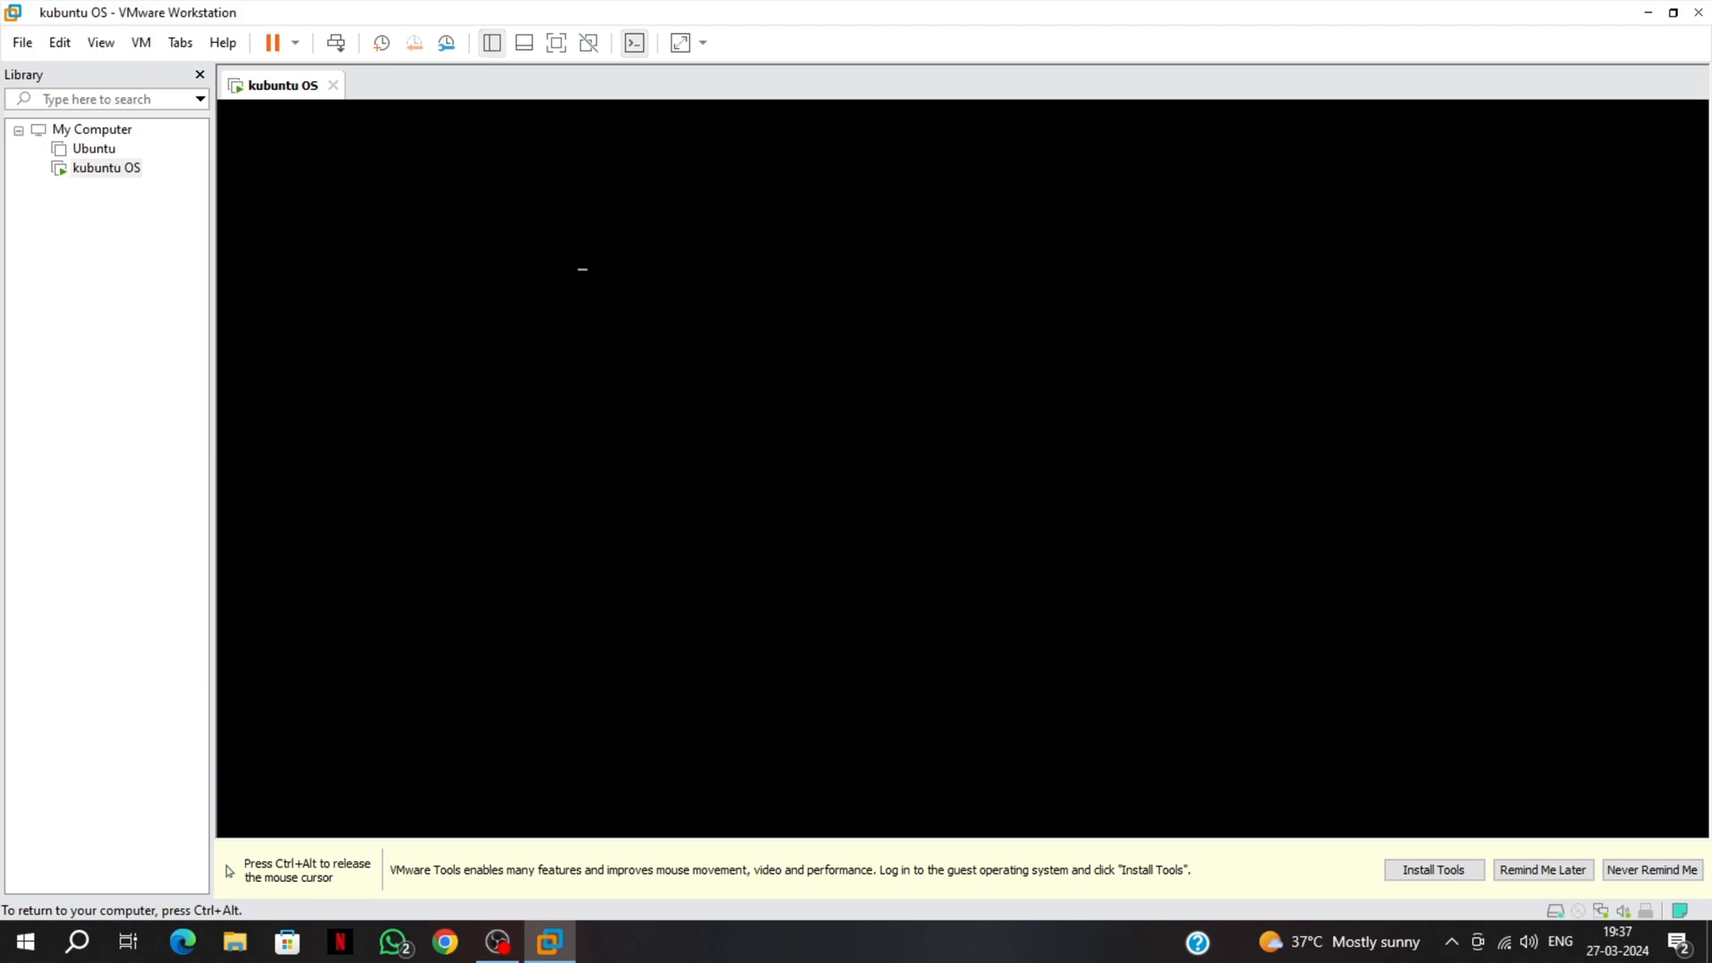
pyautogui.hotkey('ctrl', 'alt')
pyautogui.click(556, 43)
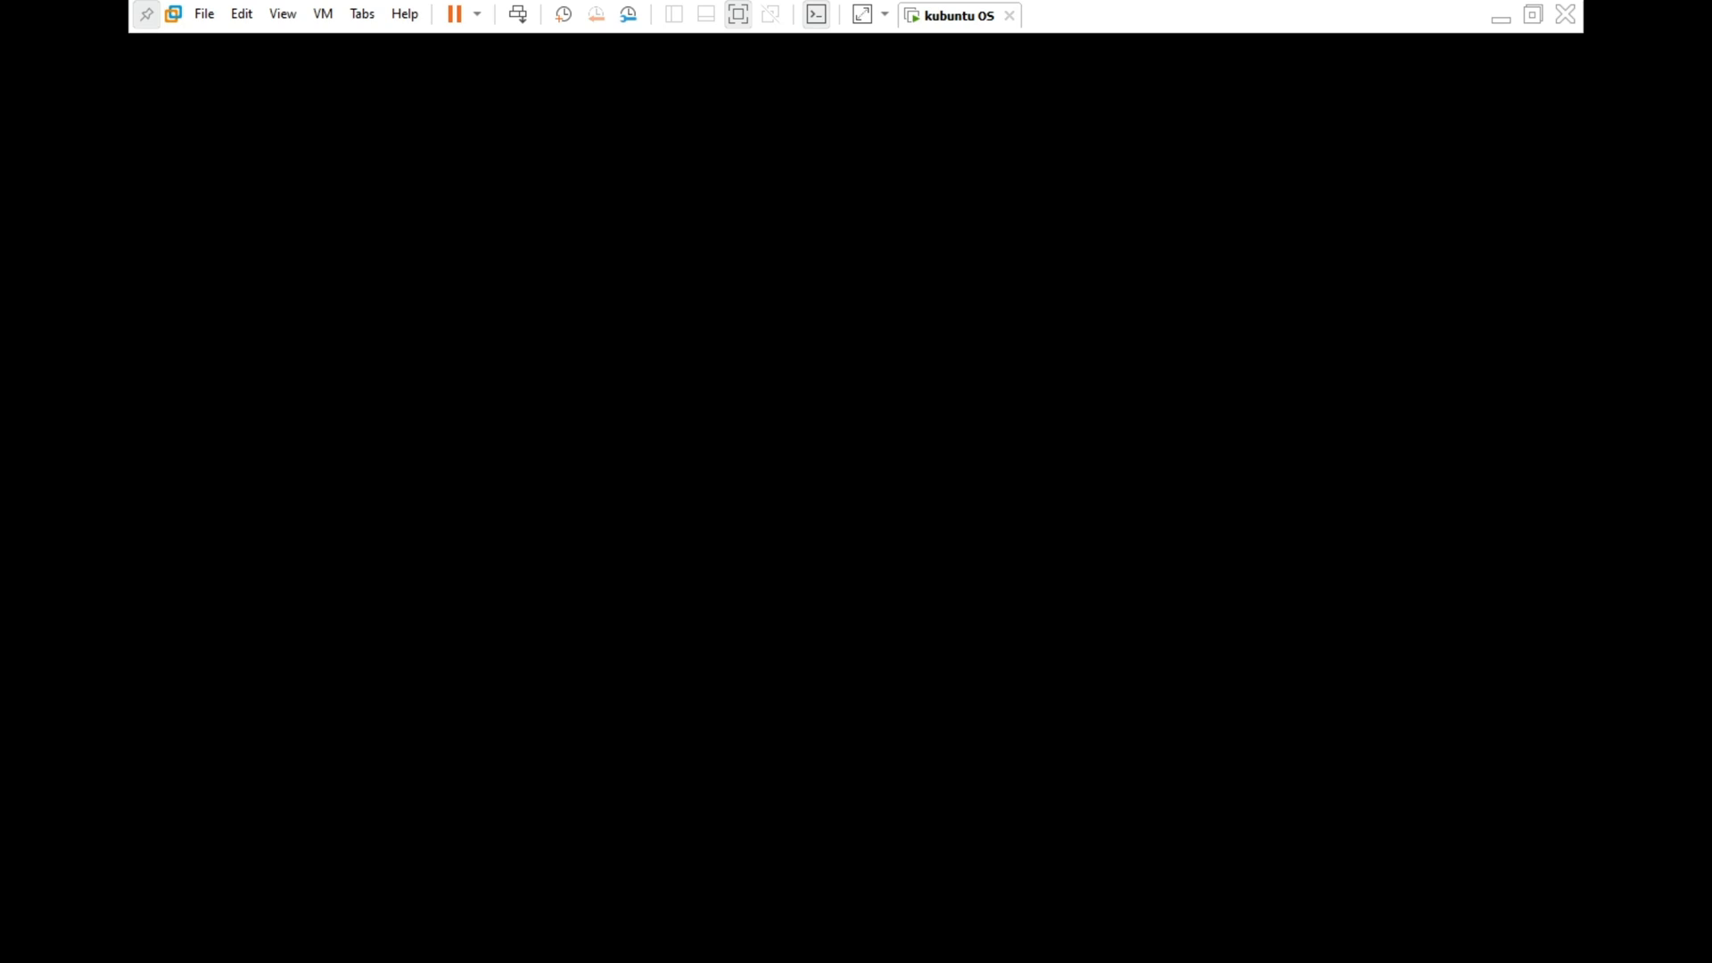
pyautogui.write('••••')
pyautogui.press('Return')
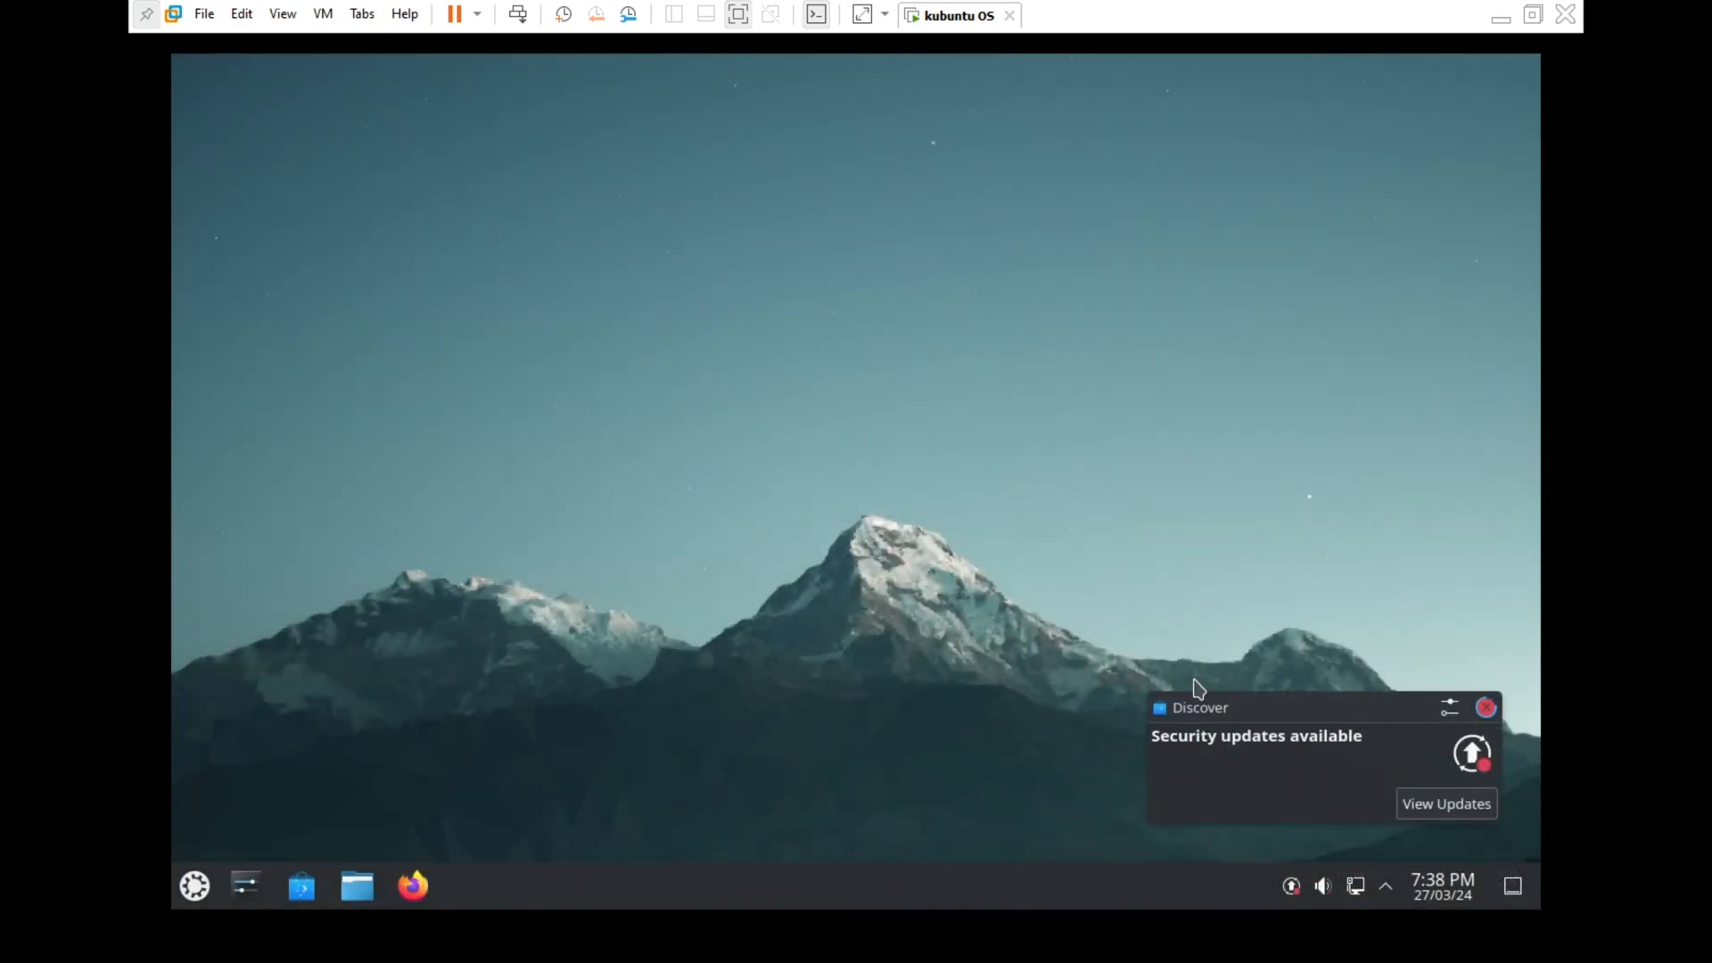
# Launch Firefox and complete its welcome setup, skipping data import and phone sync
pyautogui.rightClick(789, 299)
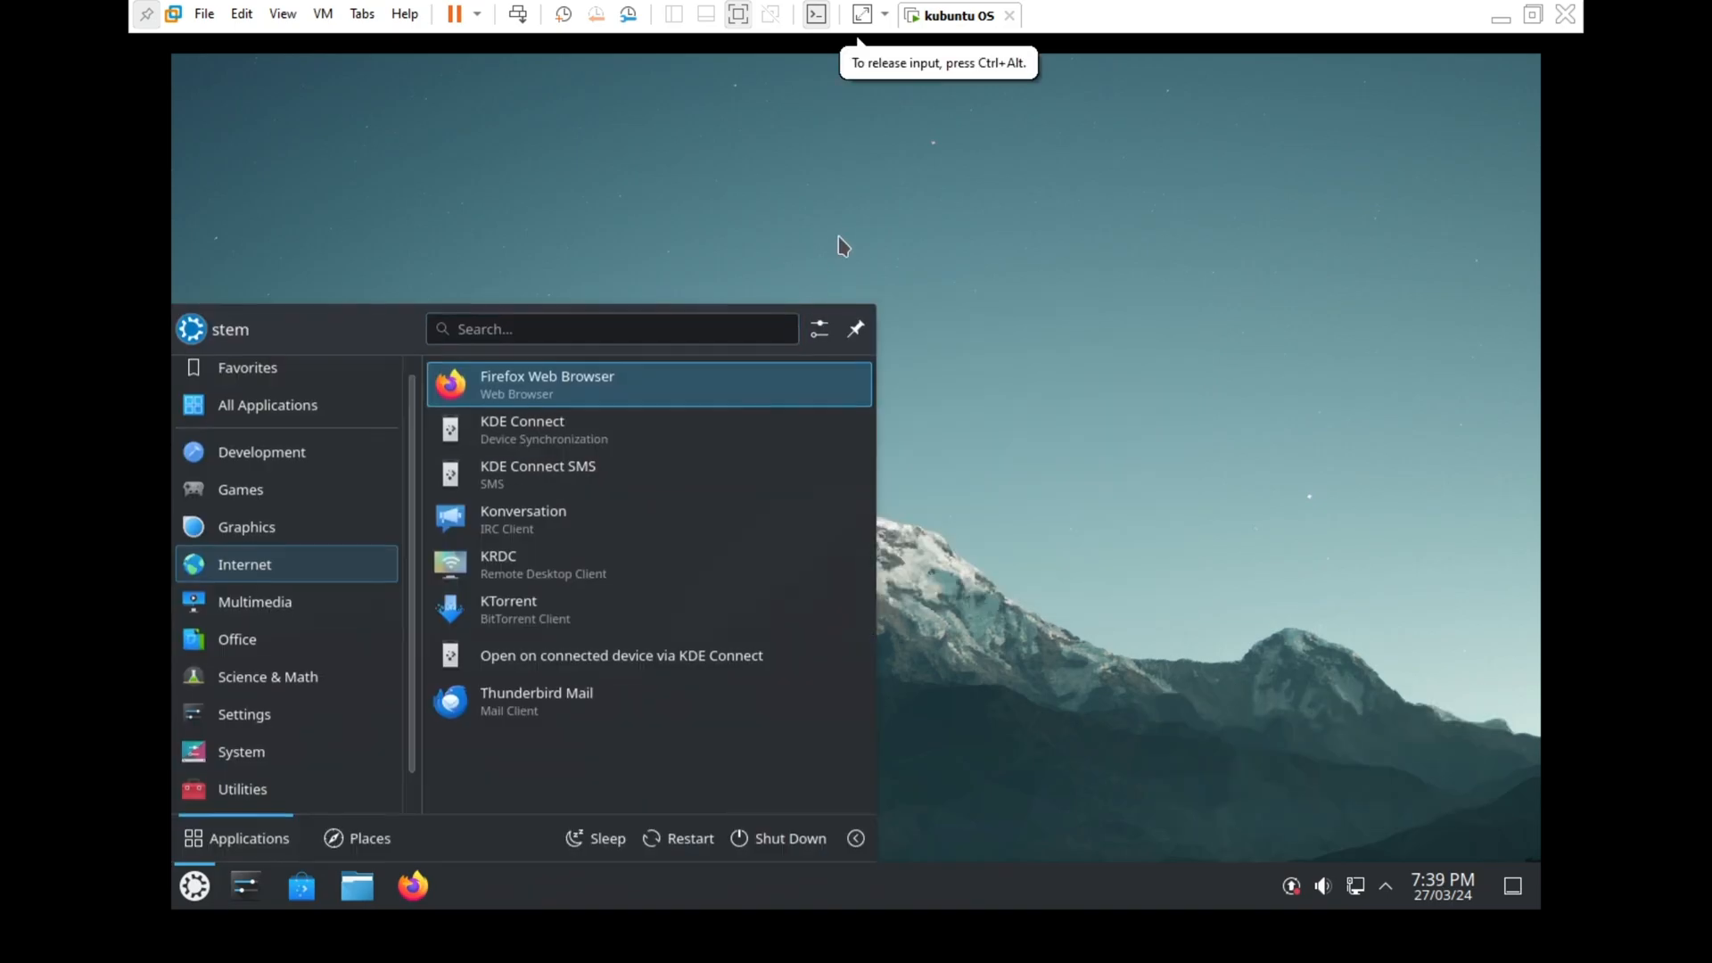
pyautogui.click(839, 239)
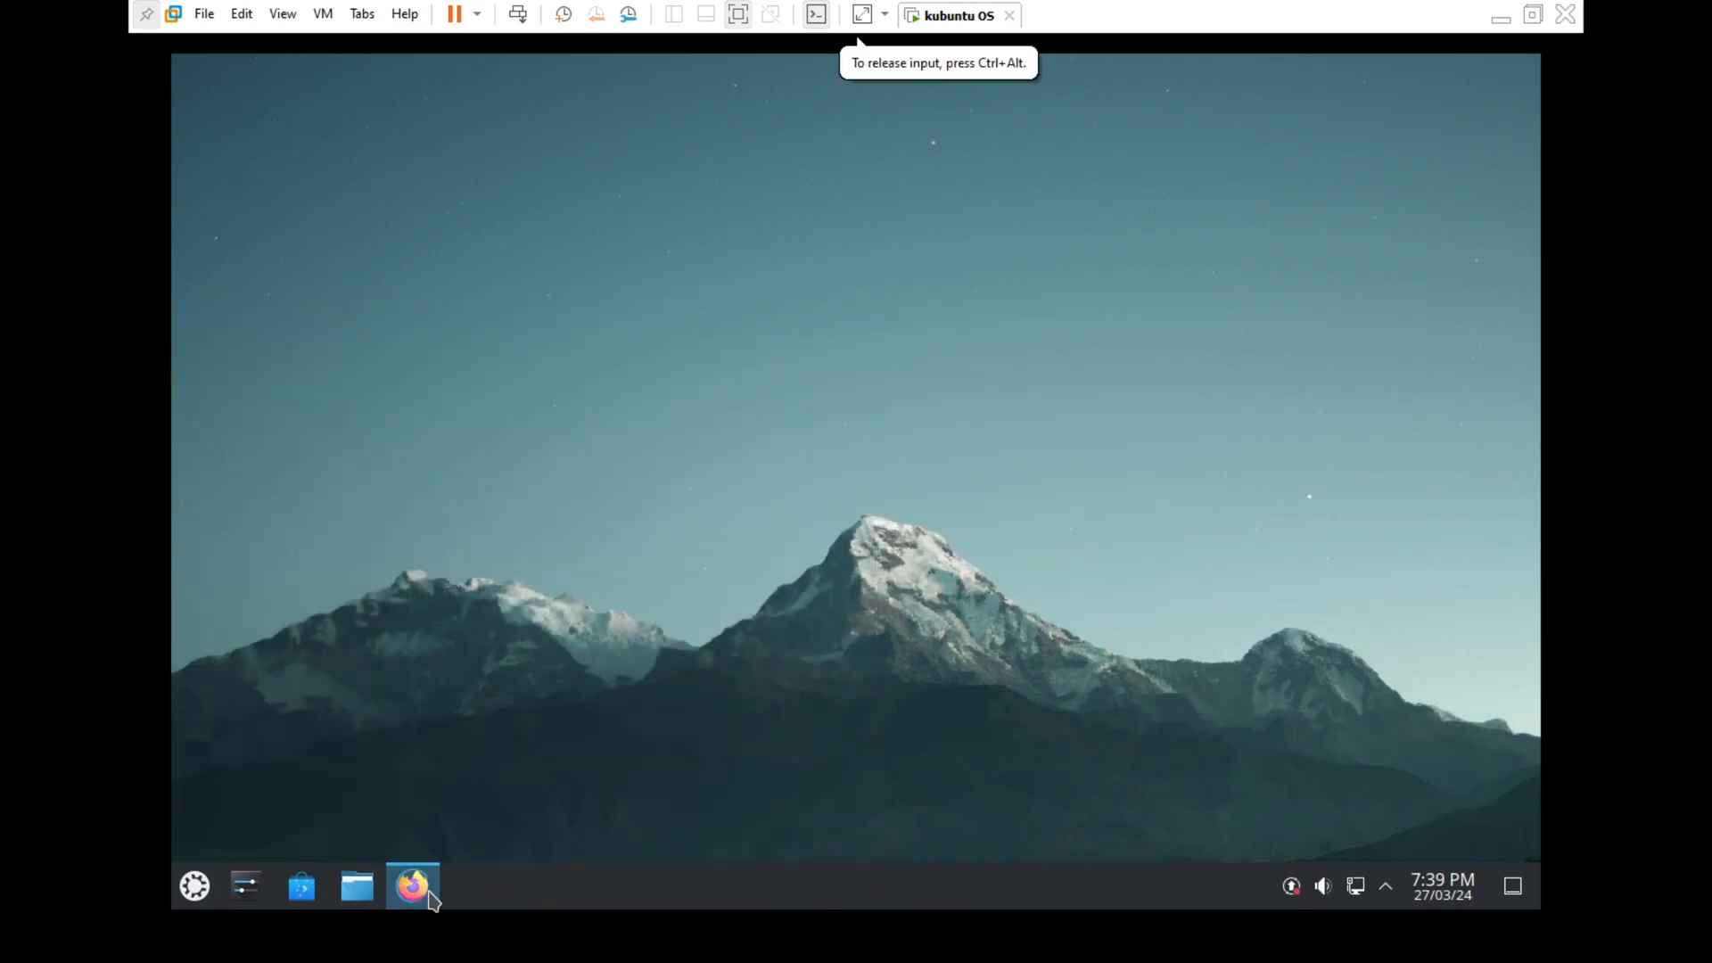
pyautogui.click(430, 896)
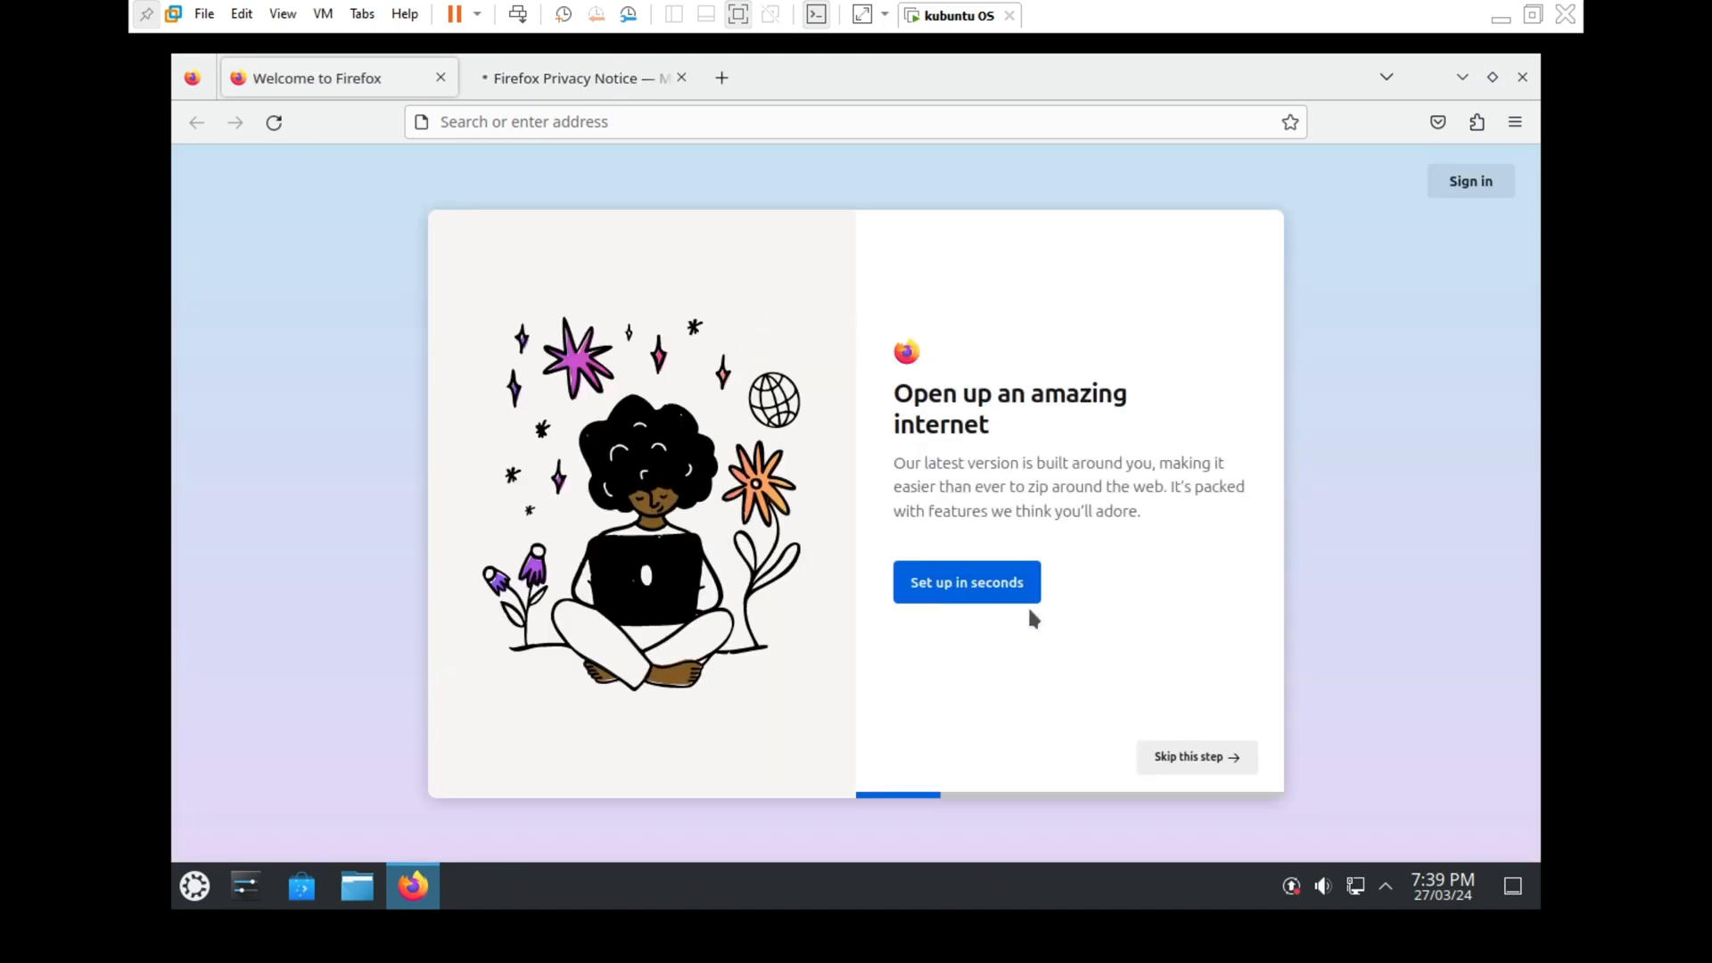
pyautogui.click(1219, 757)
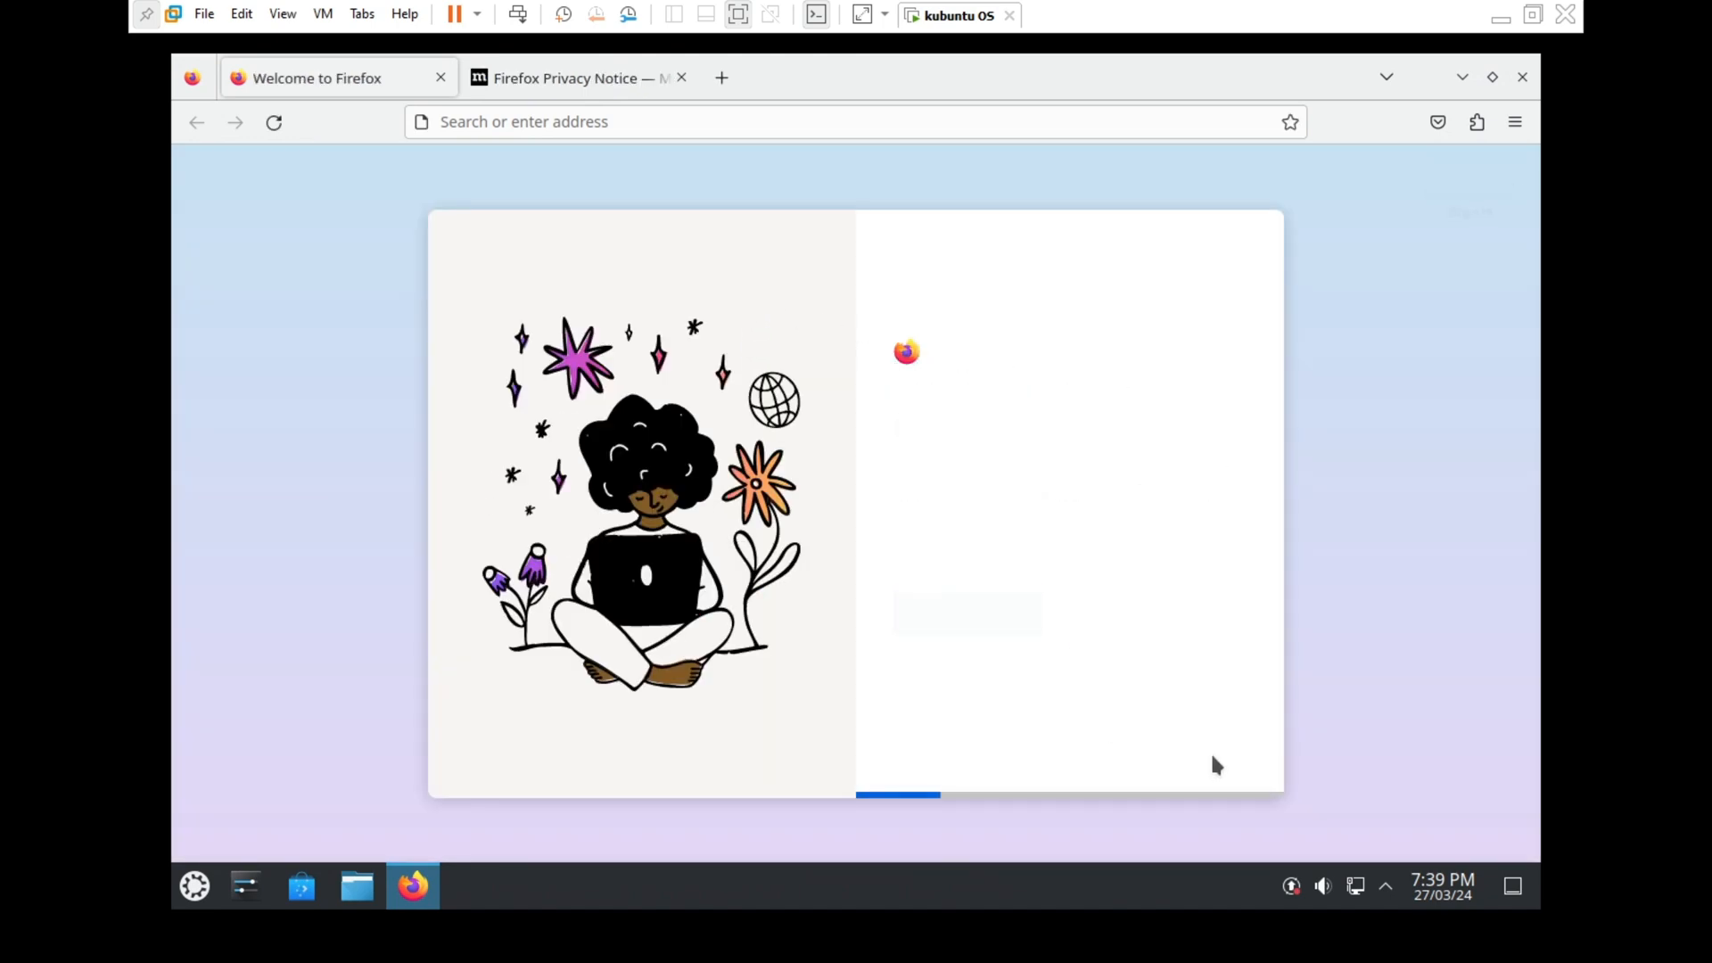
pyautogui.click(1209, 760)
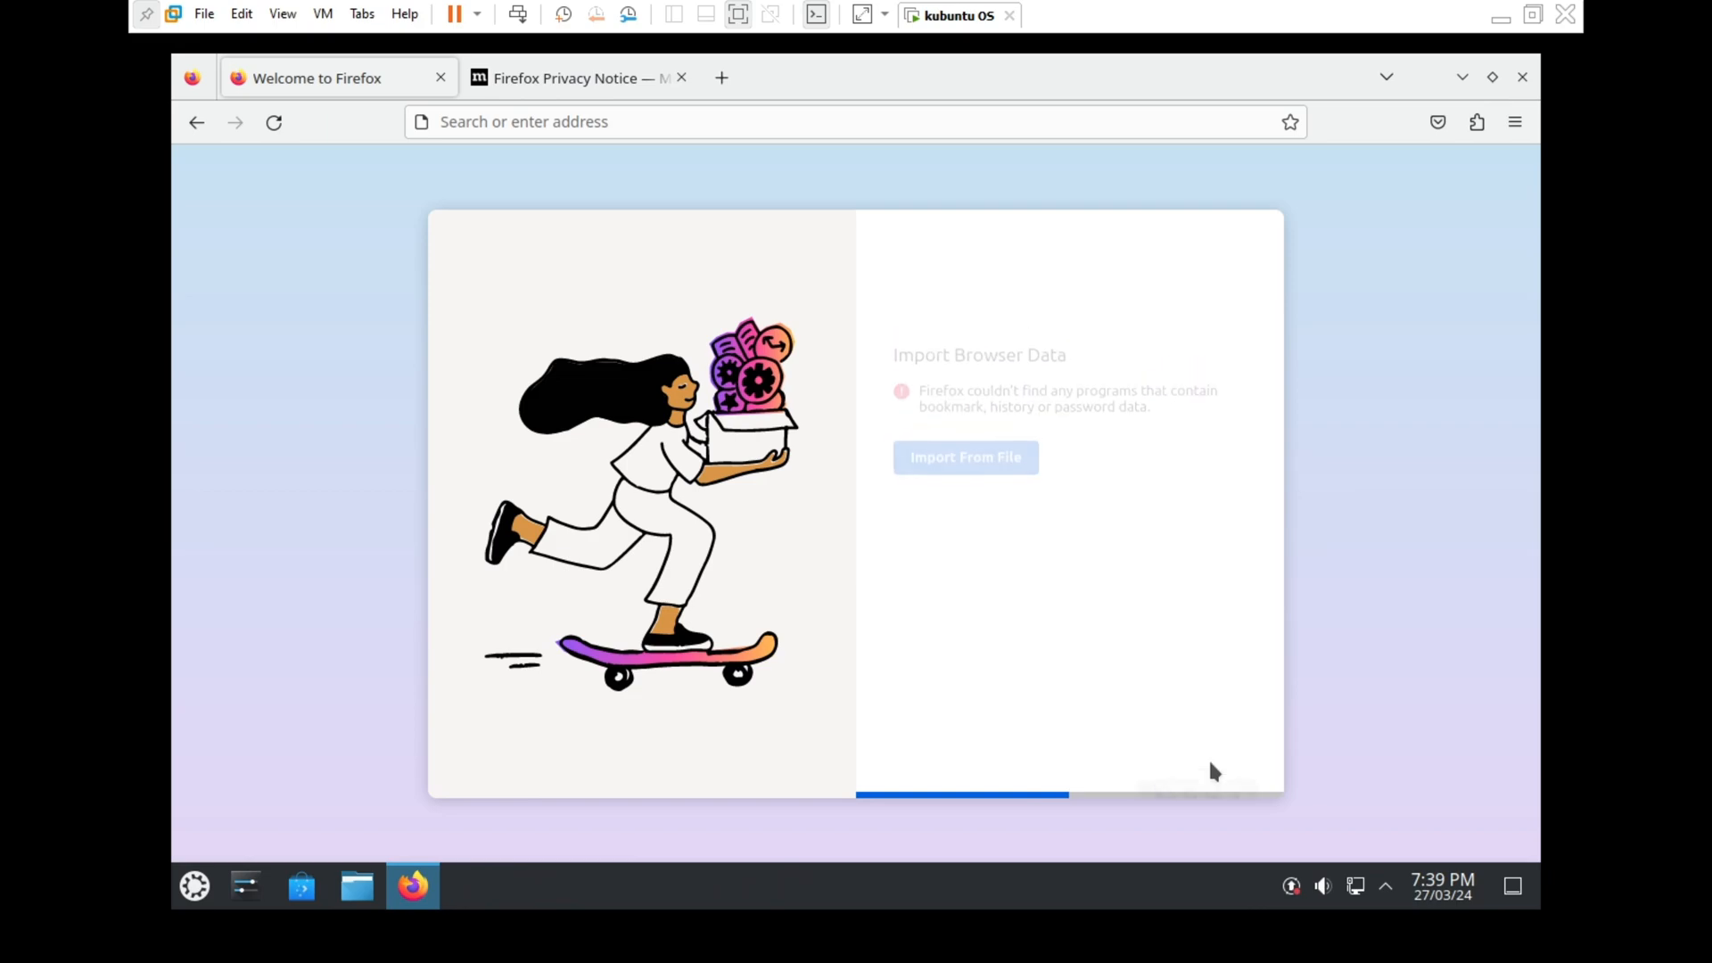
pyautogui.click(1210, 765)
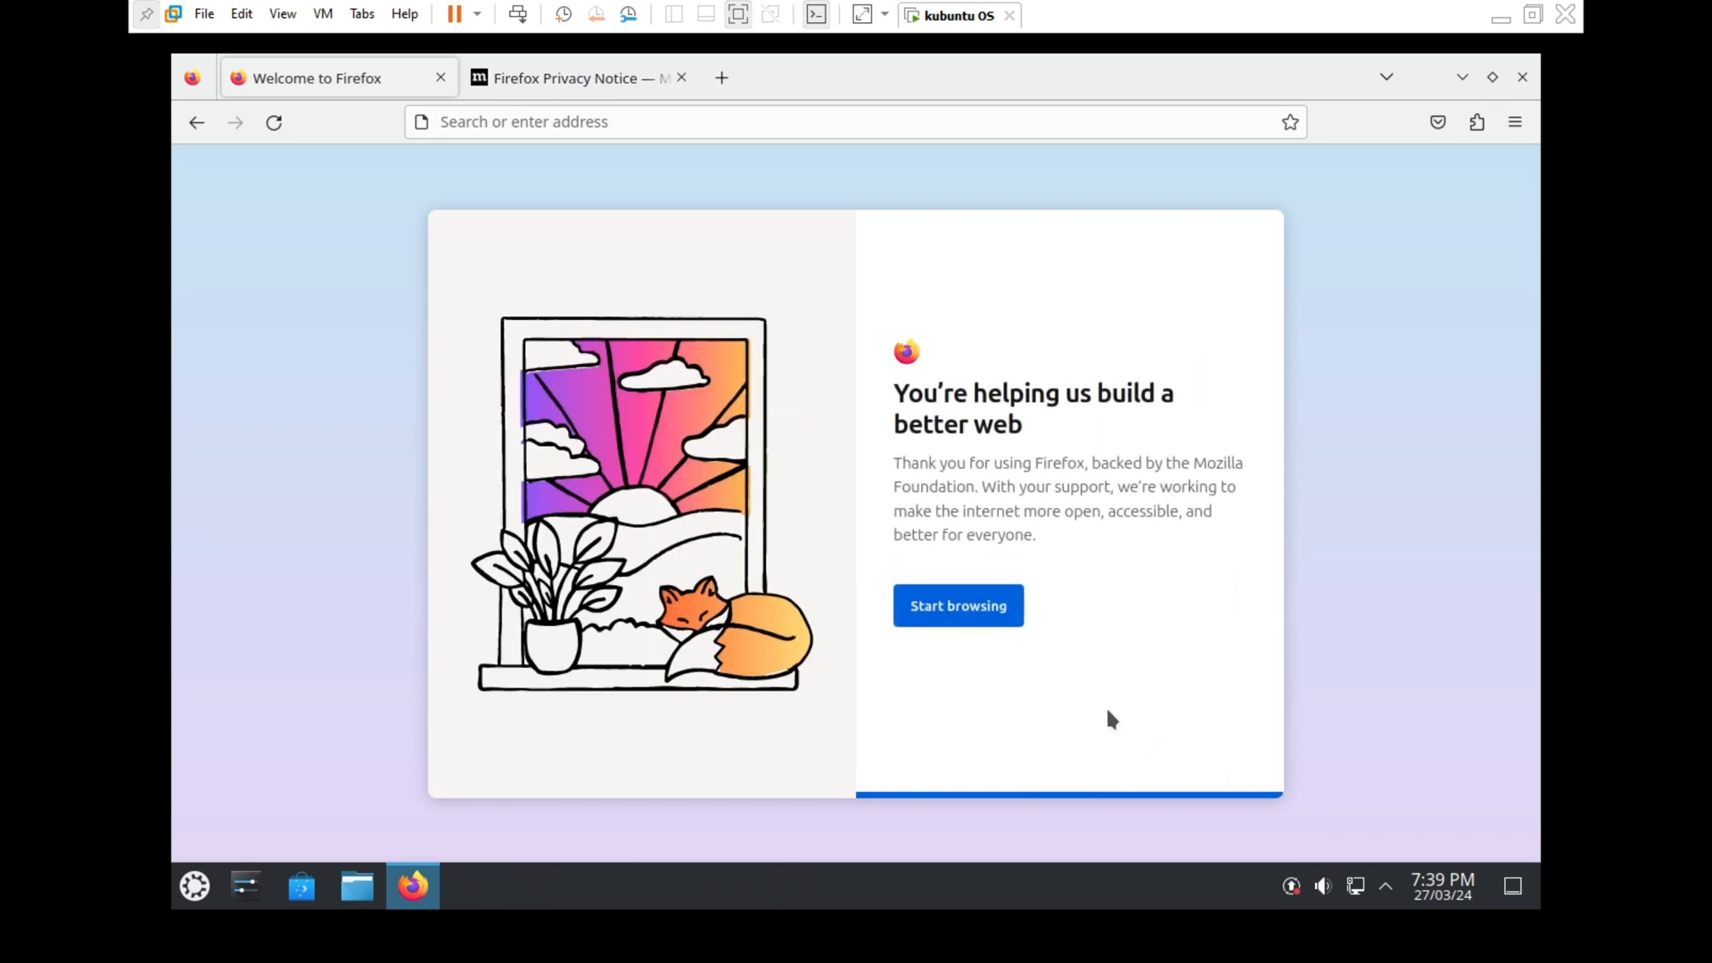
pyautogui.click(1005, 614)
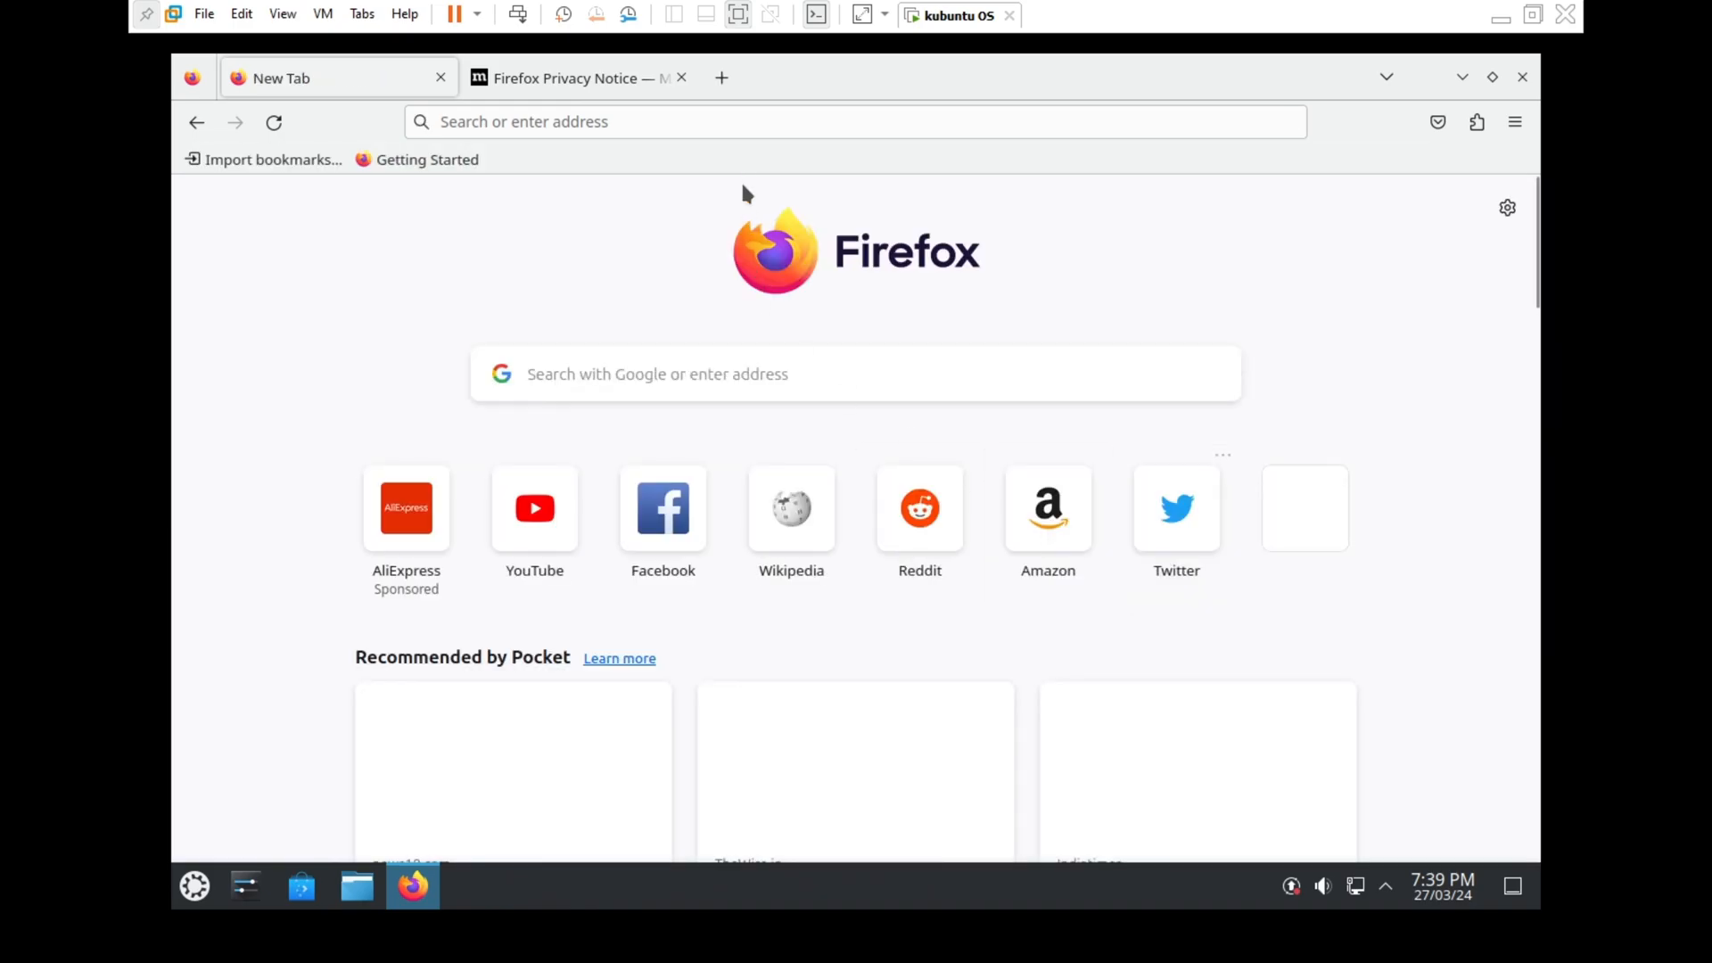
# Look over the Firefox Privacy Notice tab, then close it and Firefox
pyautogui.click(623, 80)
pyautogui.scroll(-3, 988, 624)
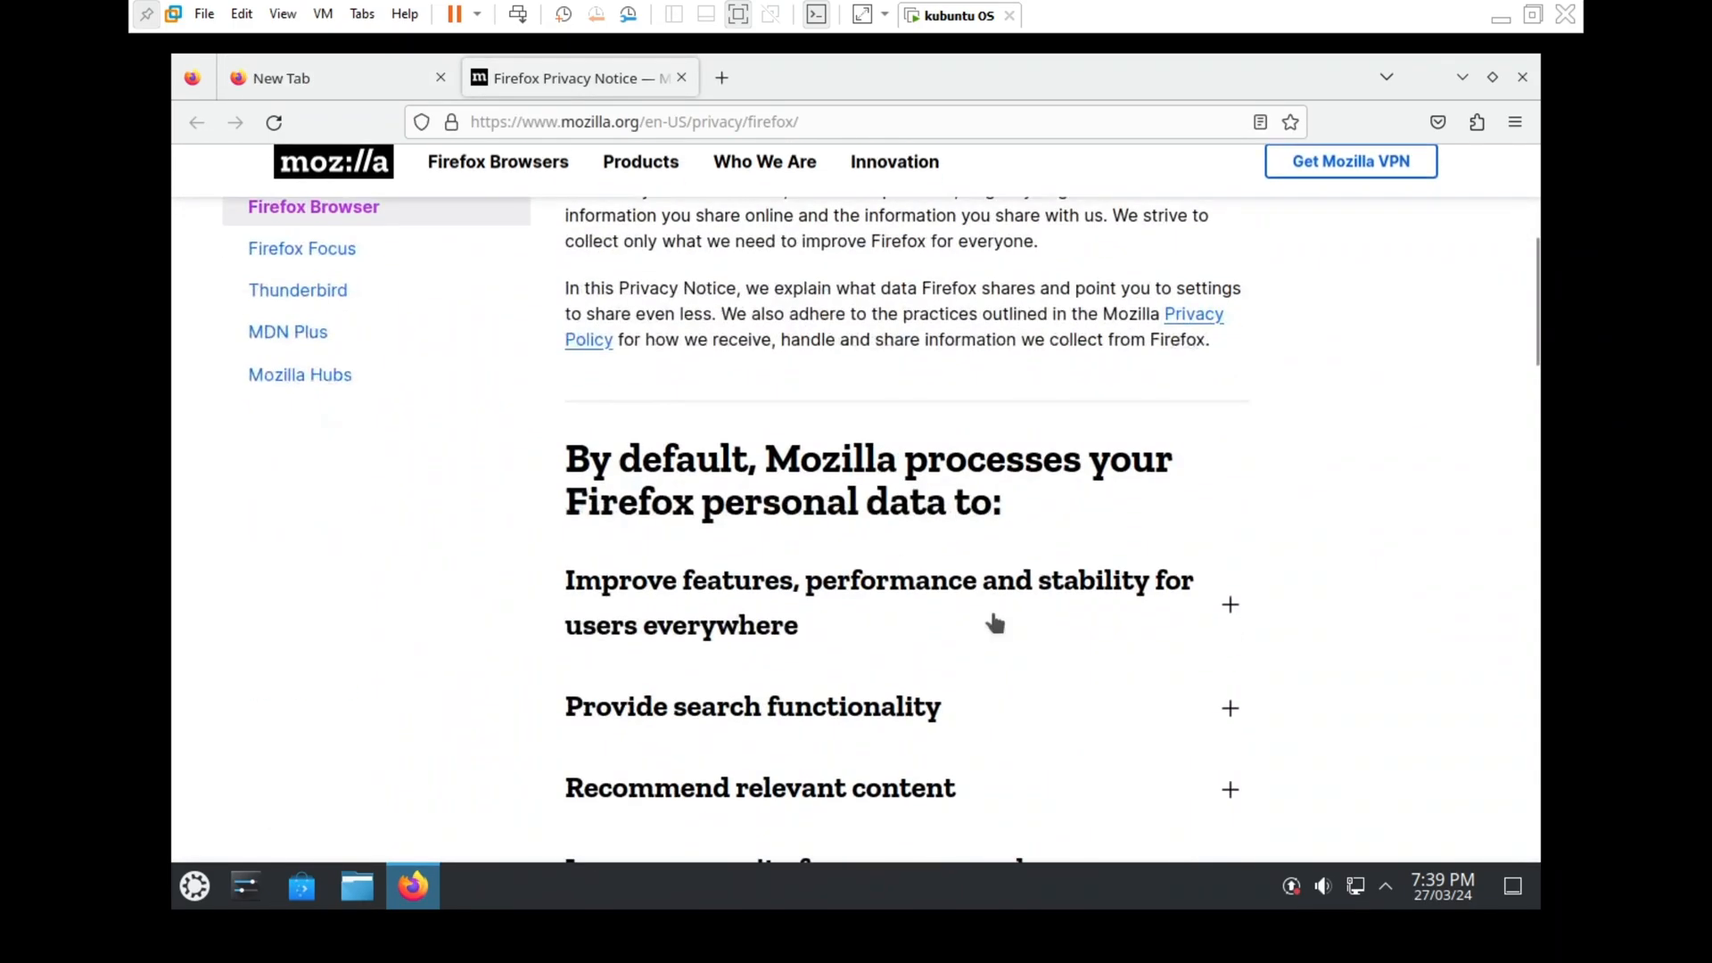
pyautogui.scroll(1, 993, 620)
pyautogui.click(681, 77)
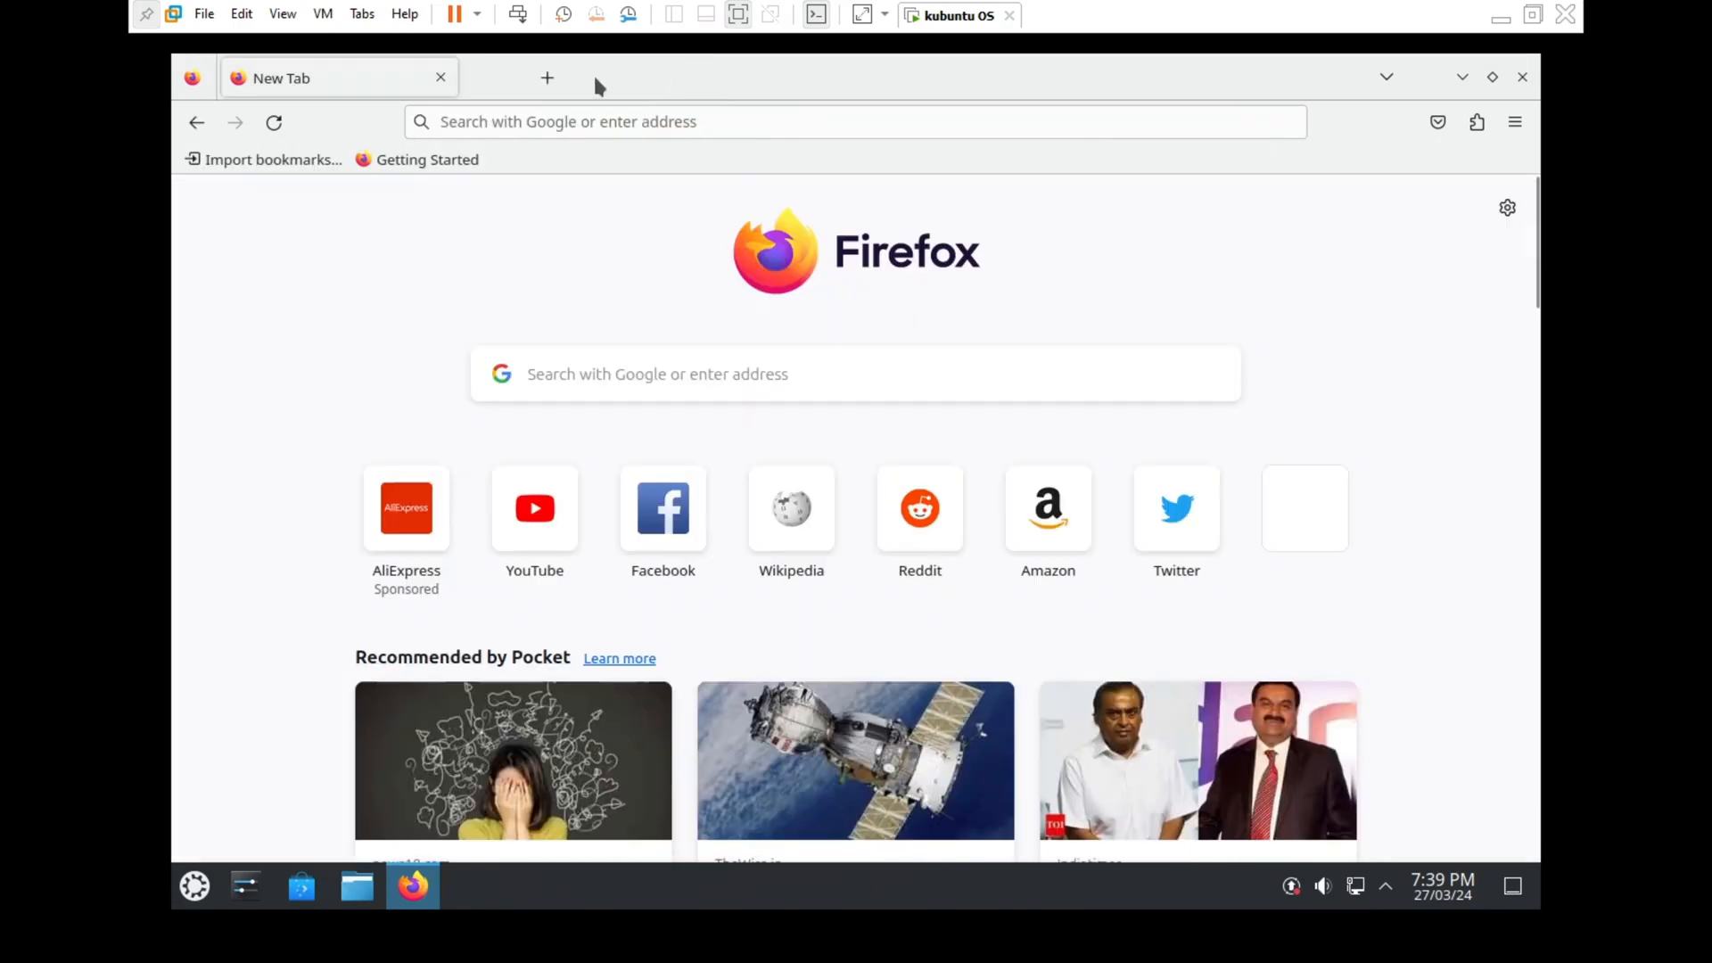
pyautogui.click(442, 77)
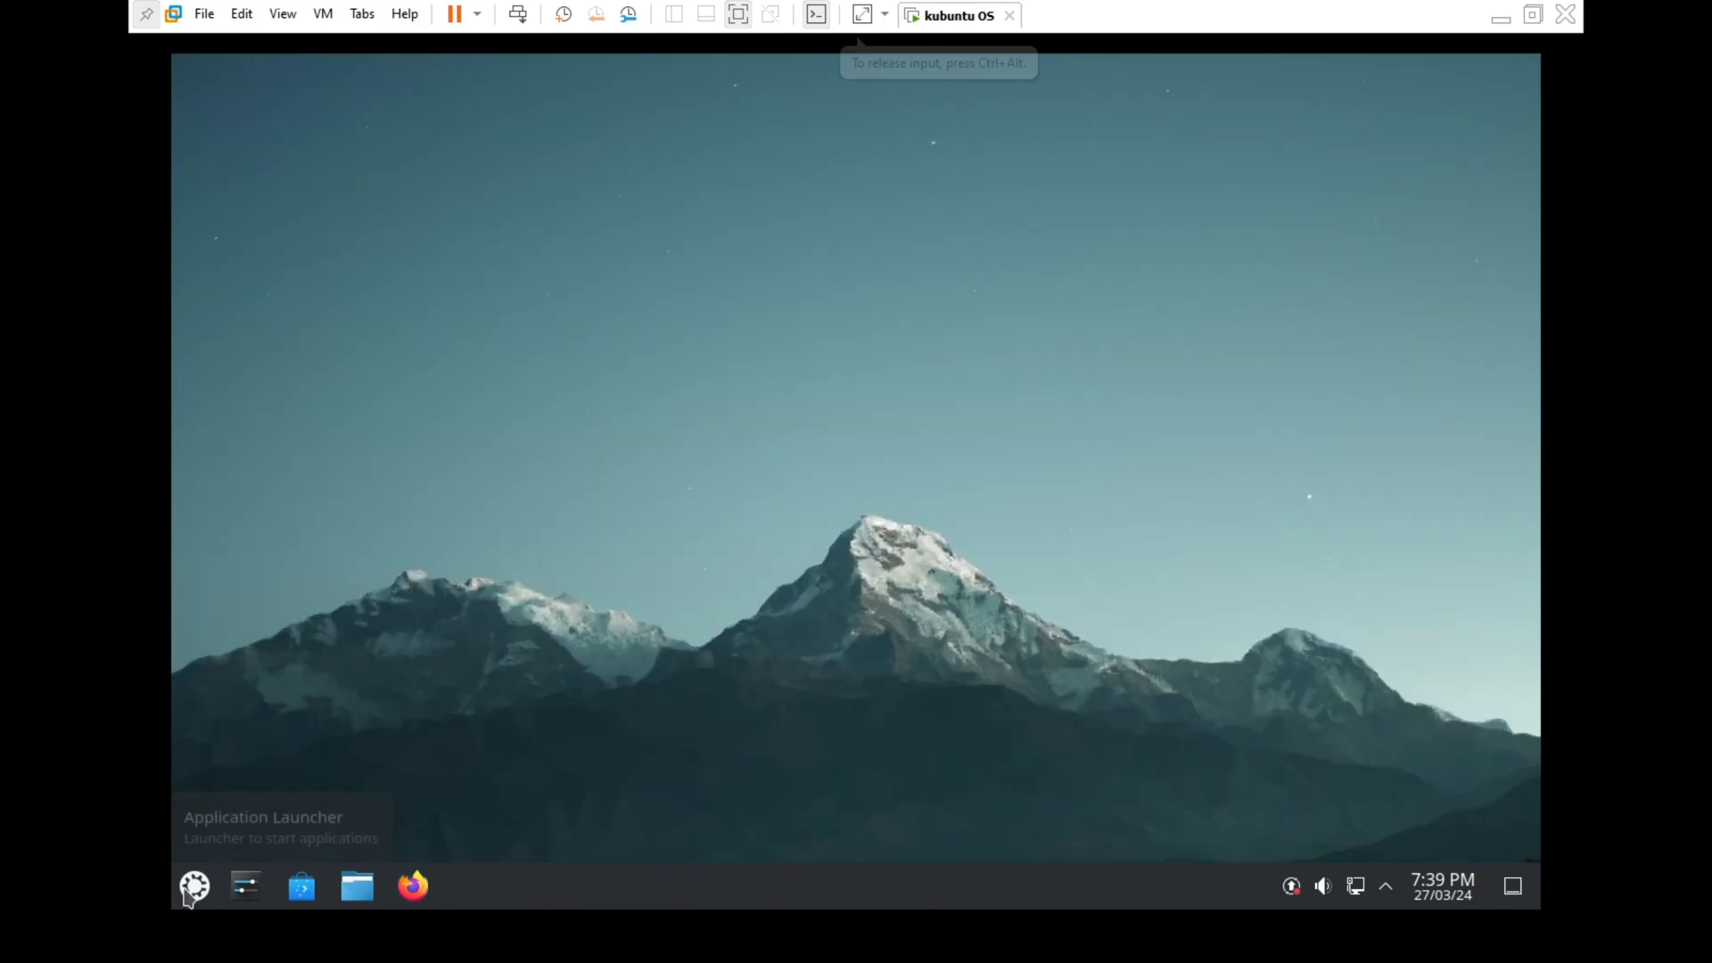
# Launch System Settings from the application launcher's Settings category
pyautogui.click(194, 885)
pyautogui.click(261, 702)
pyautogui.click(260, 733)
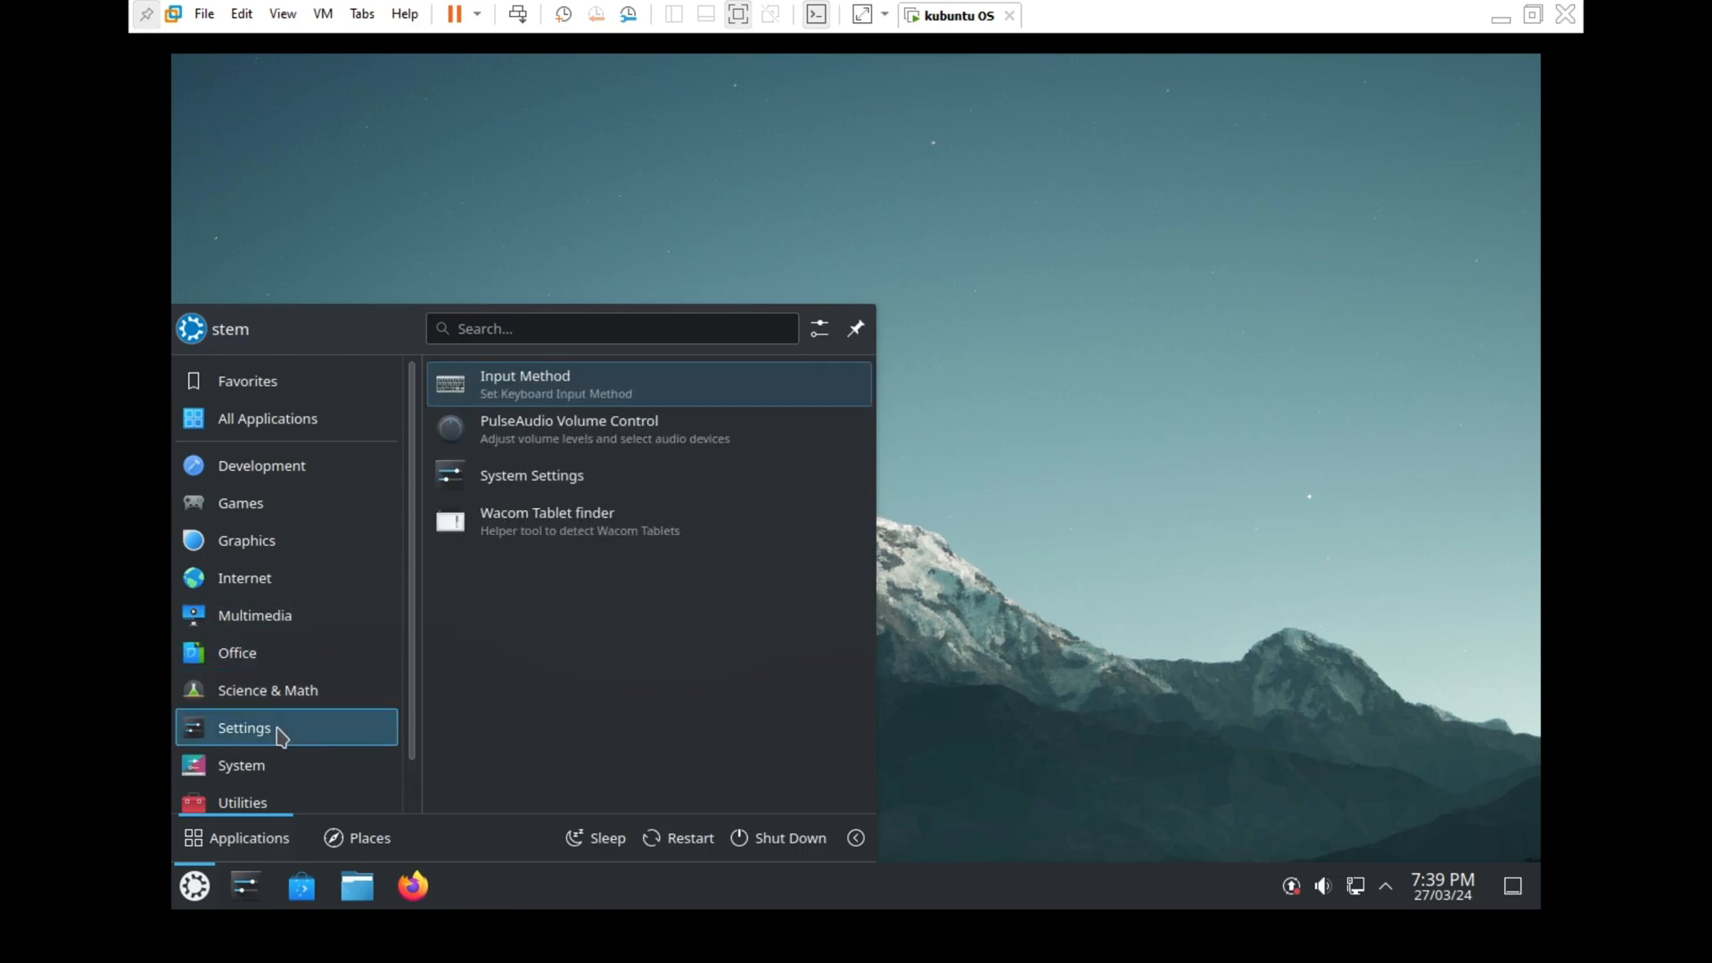
pyautogui.click(576, 476)
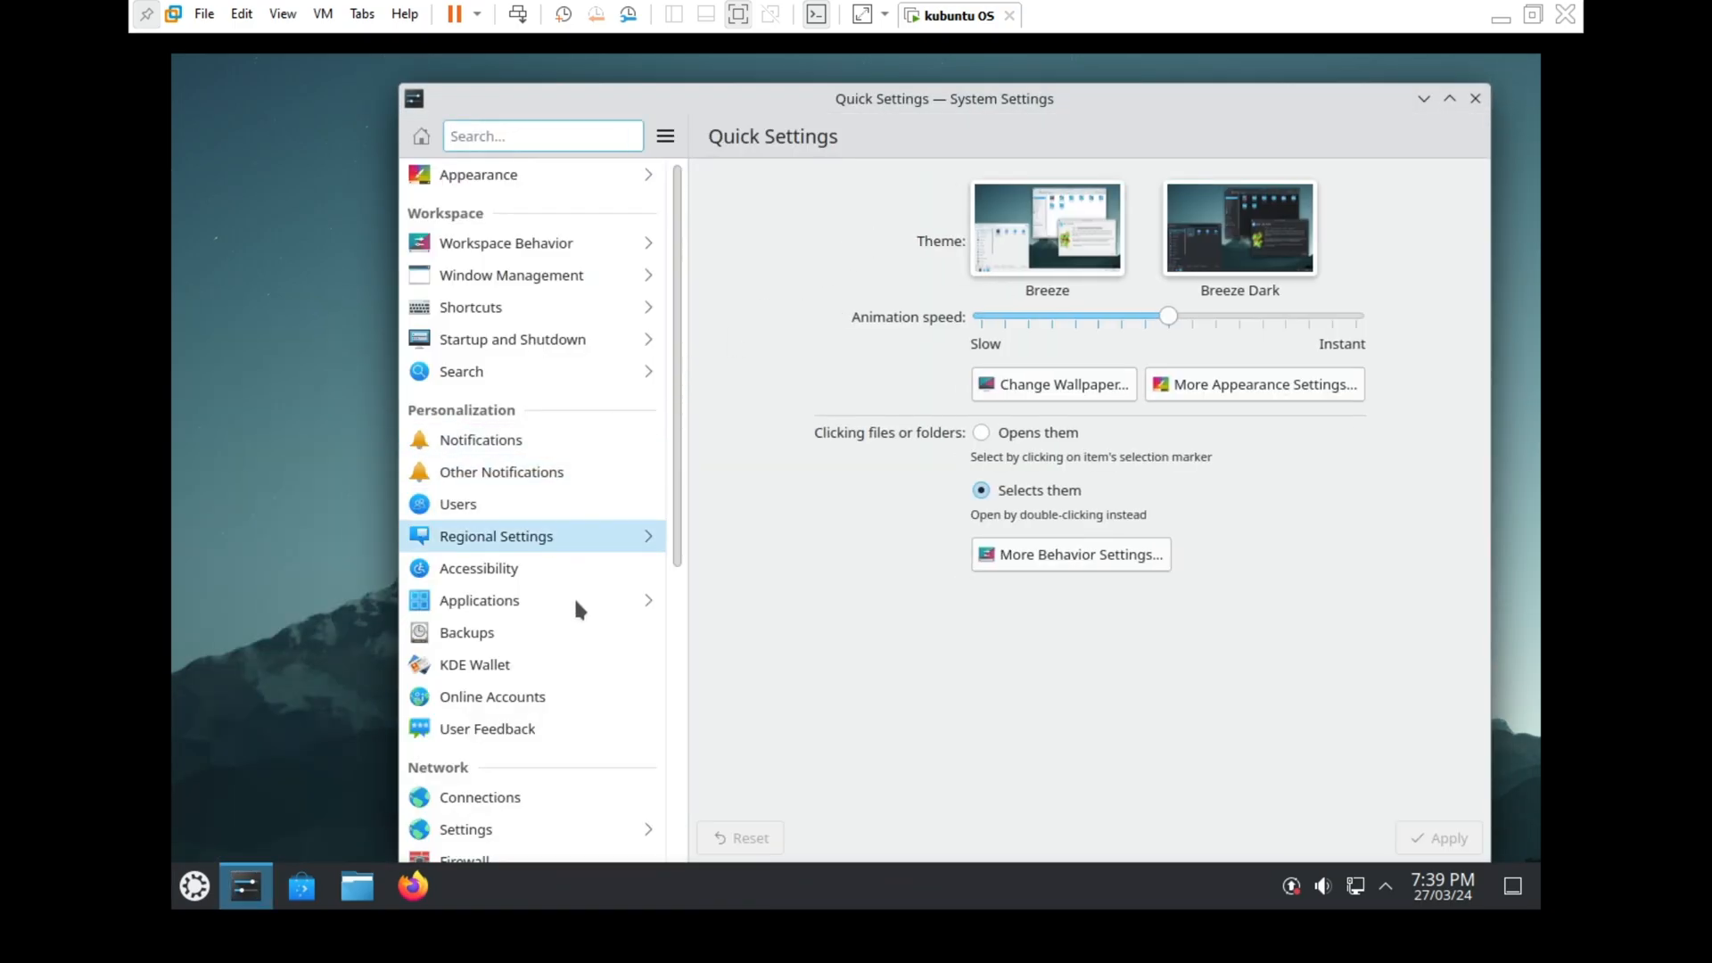
# Check Software Update and About this System, close System Settings, and open the security updates in Discover
pyautogui.moveTo(674, 517); pyautogui.dragTo(624, 825)
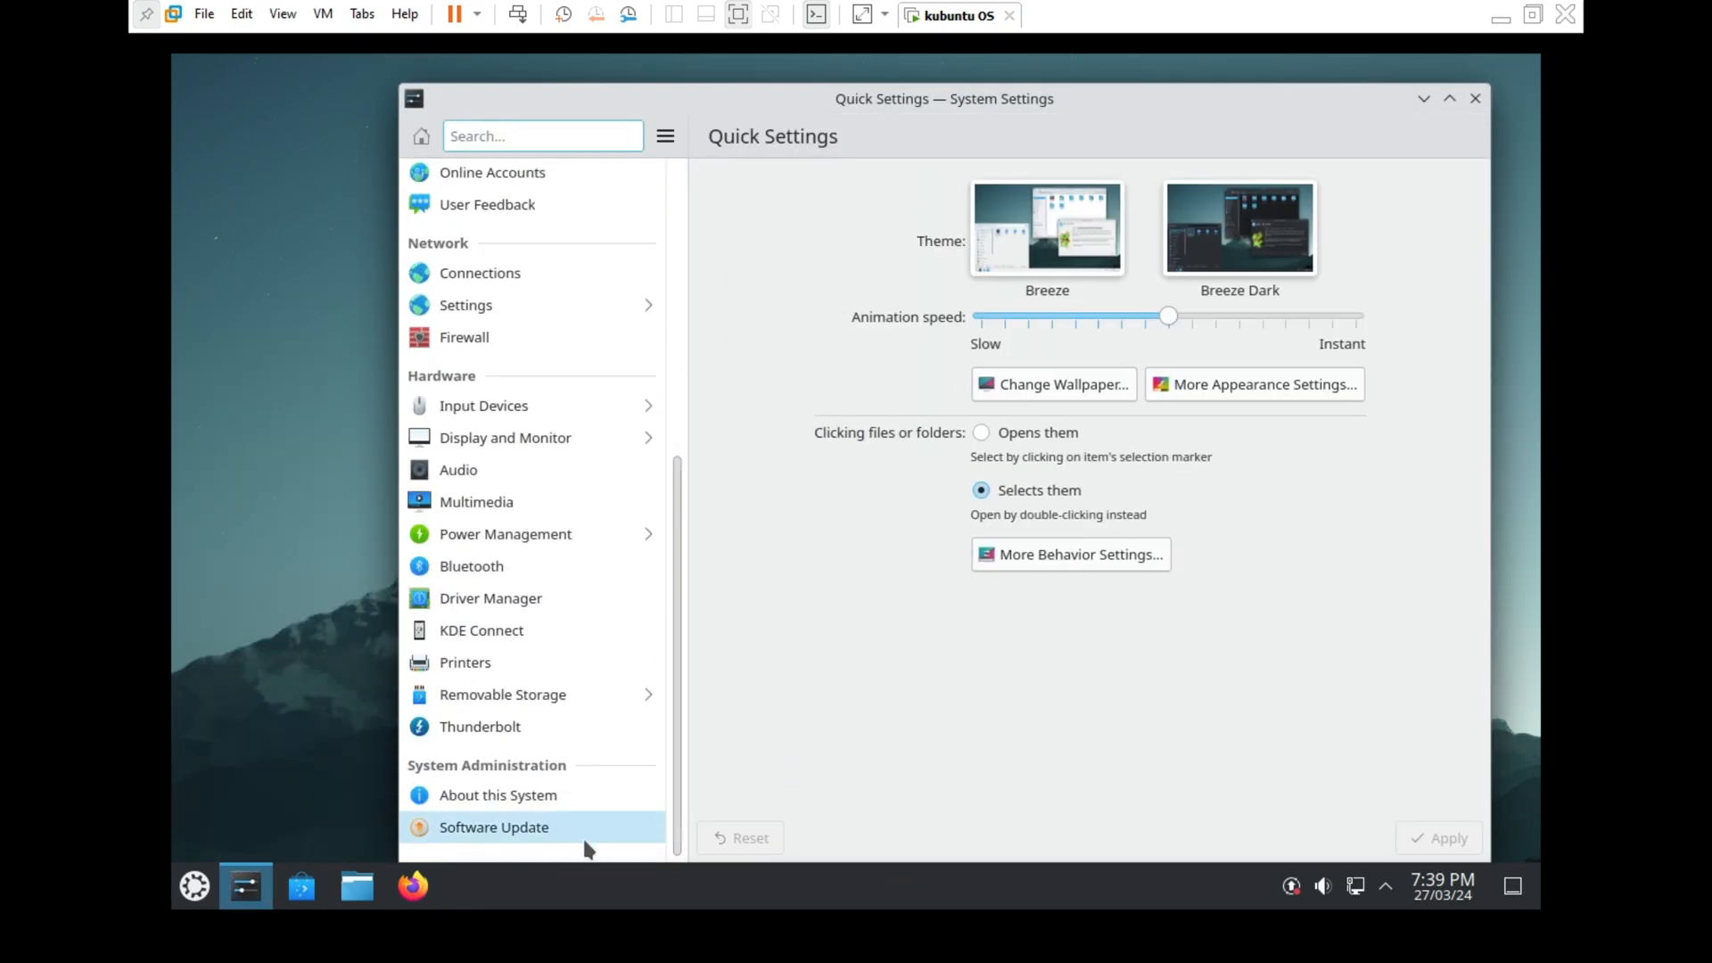
pyautogui.click(587, 842)
pyautogui.click(576, 800)
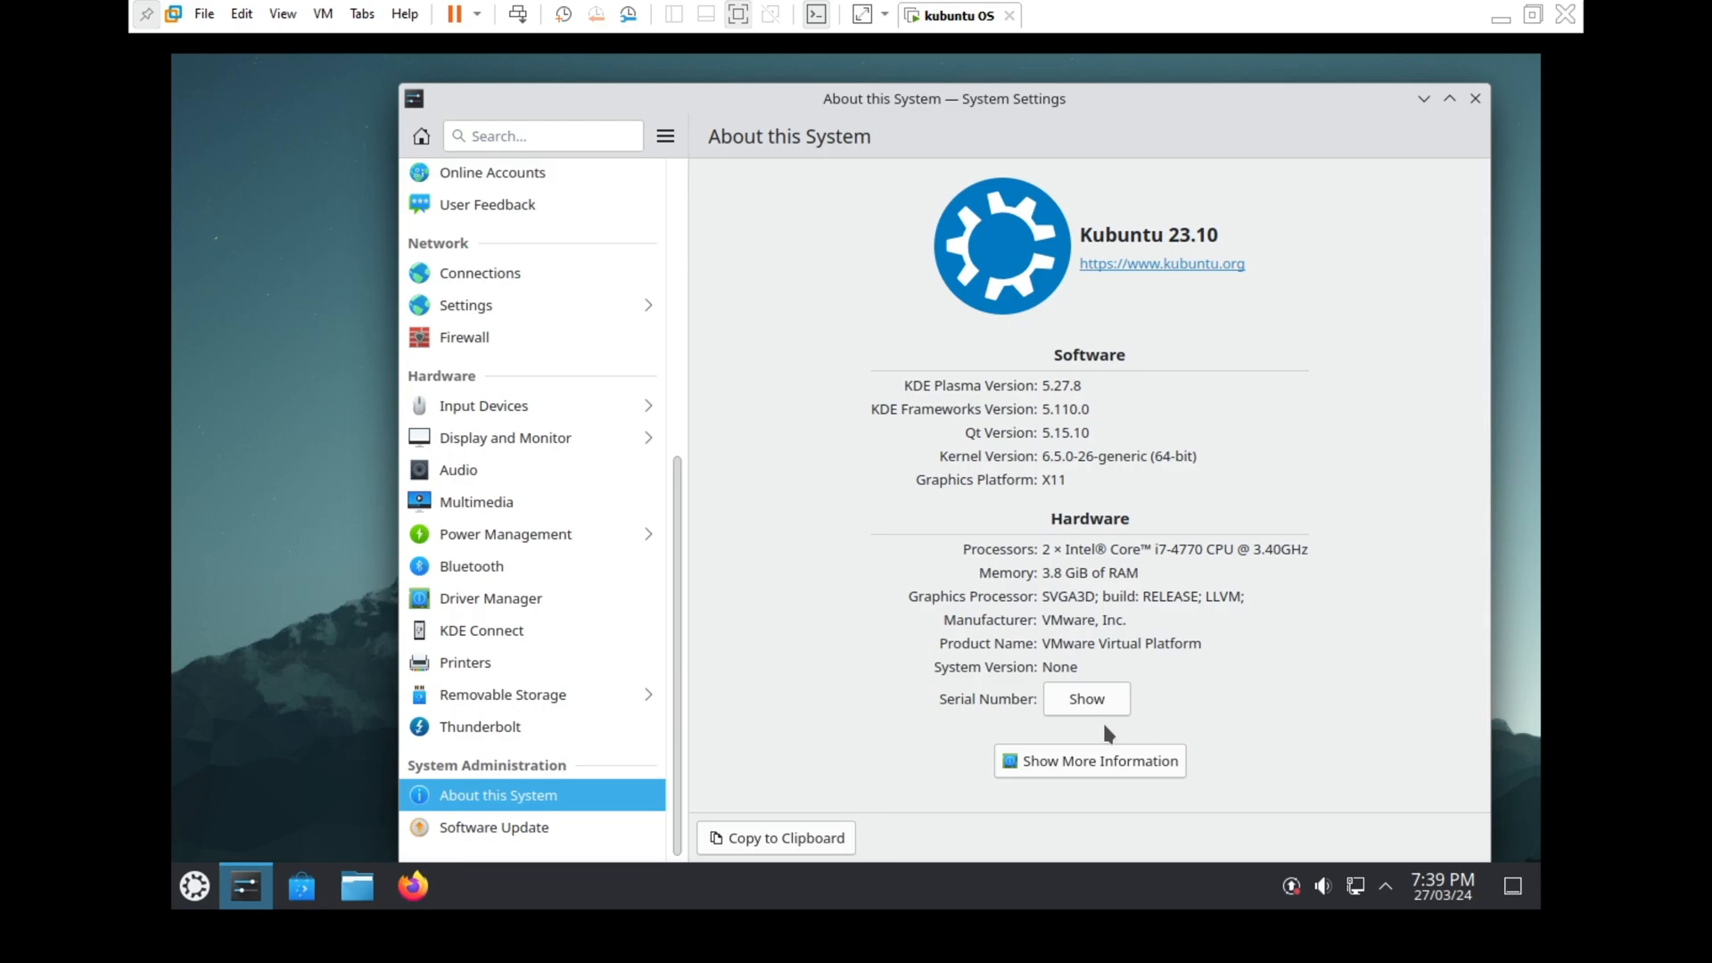
pyautogui.click(1475, 98)
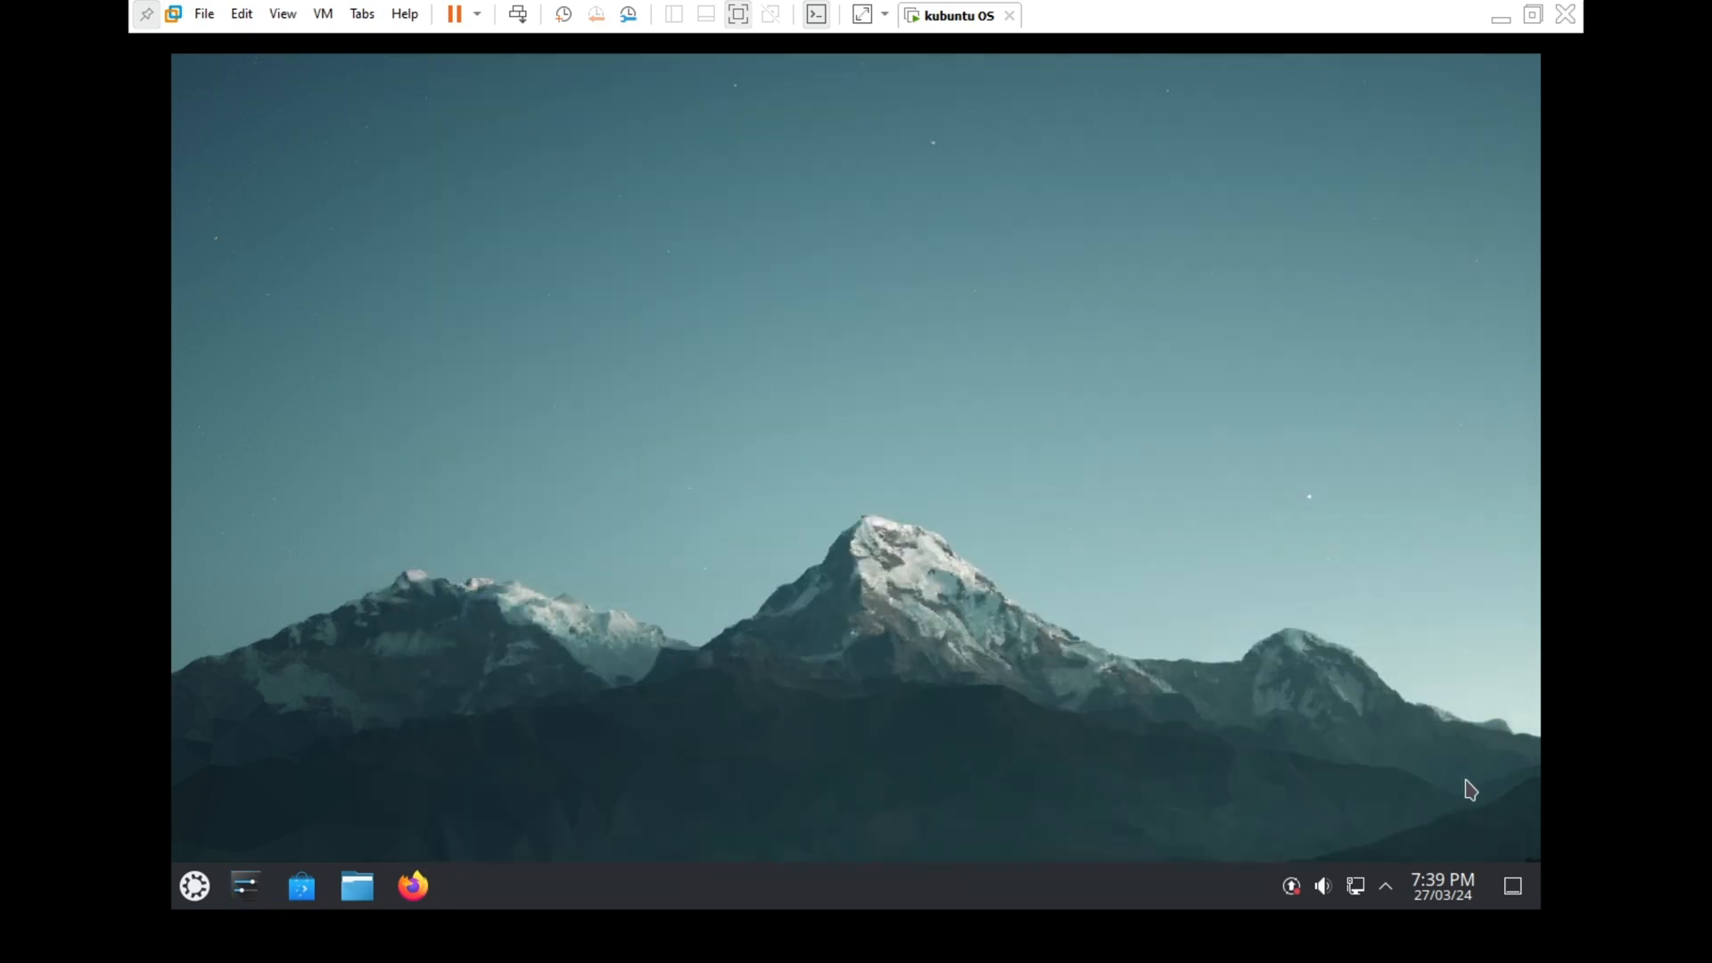
pyautogui.click(1290, 885)
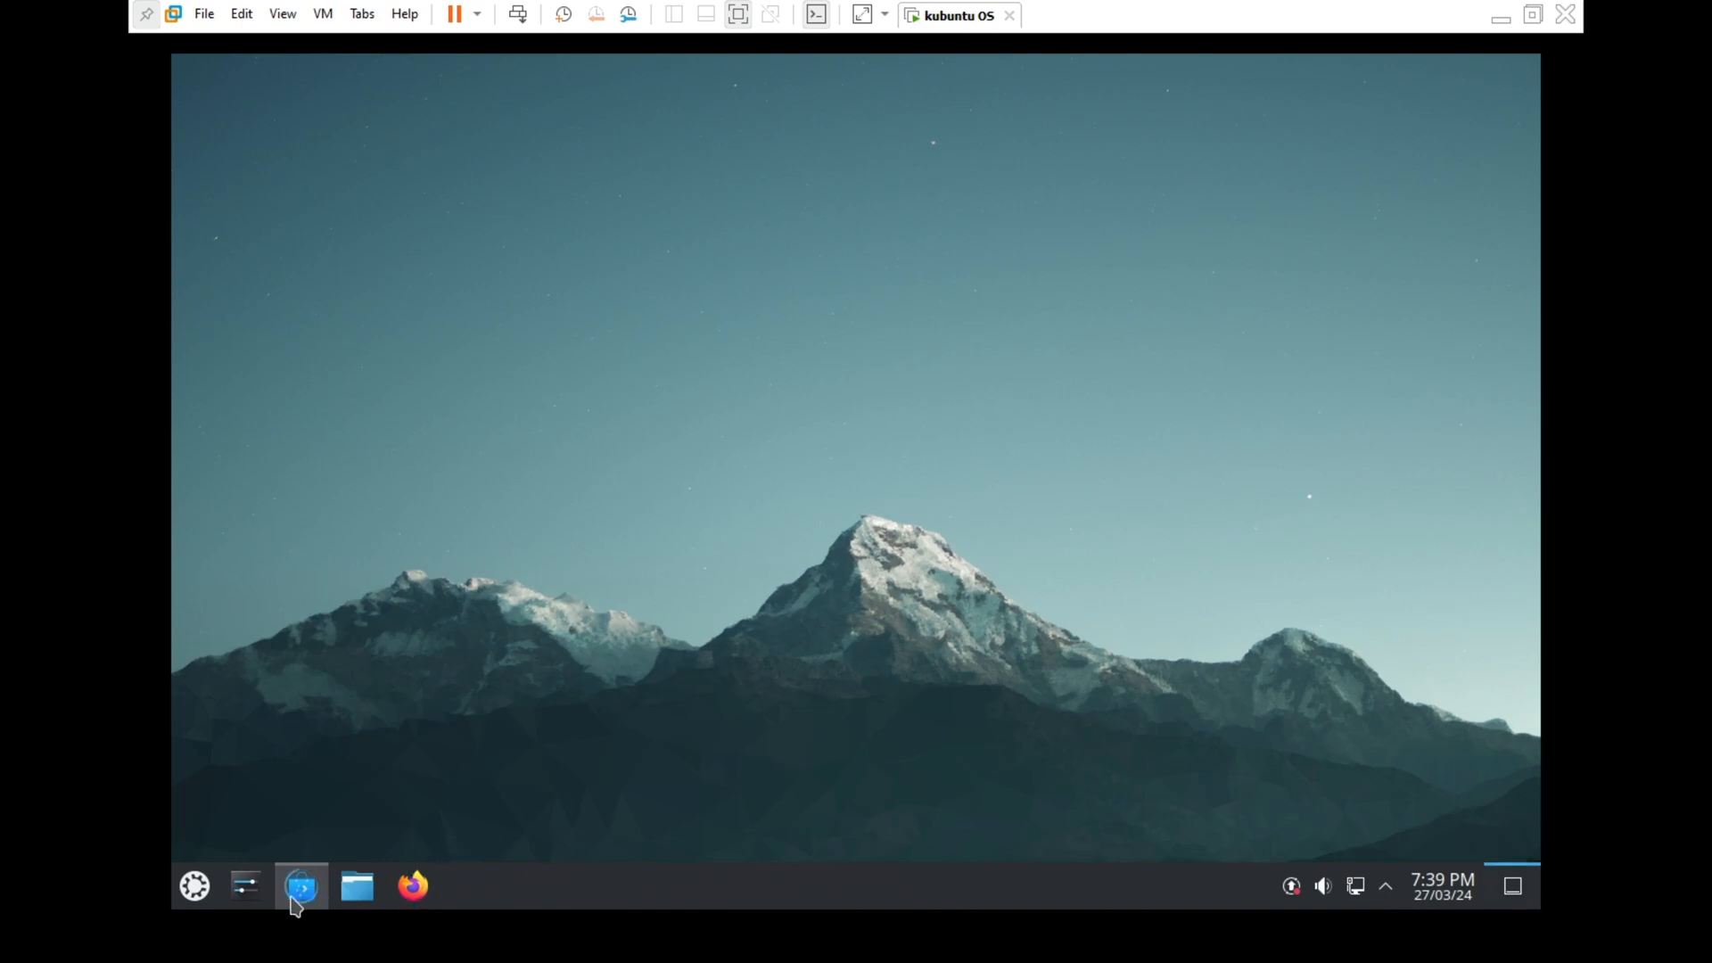
pyautogui.click(196, 886)
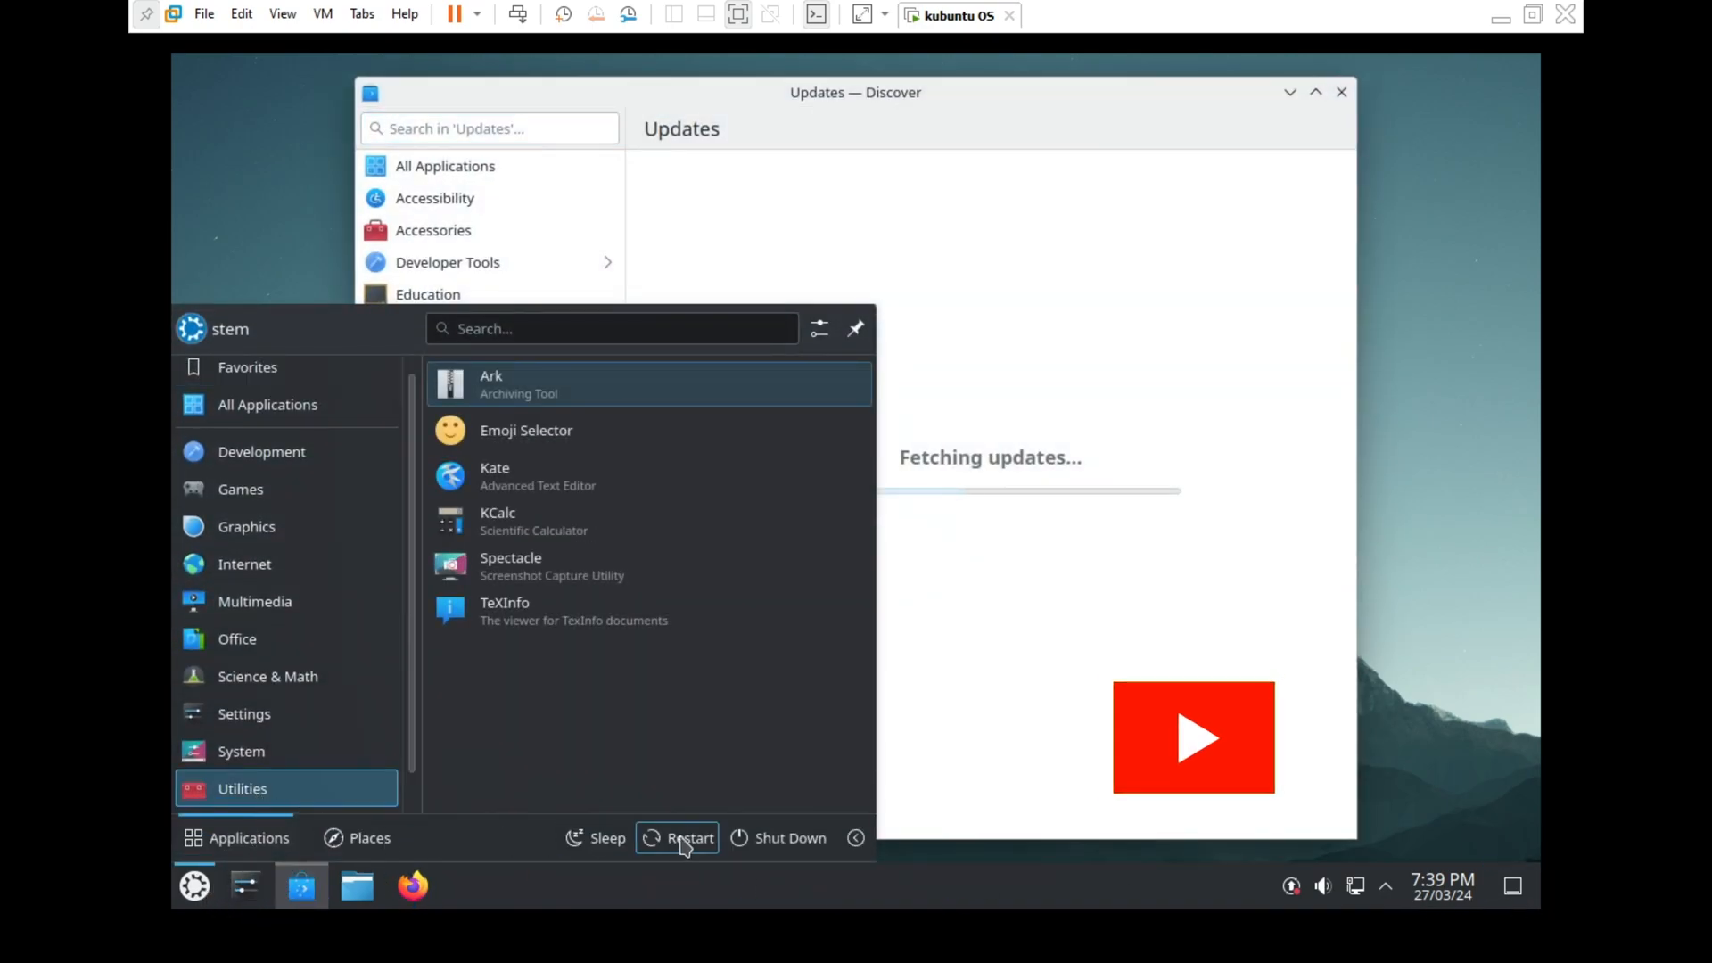